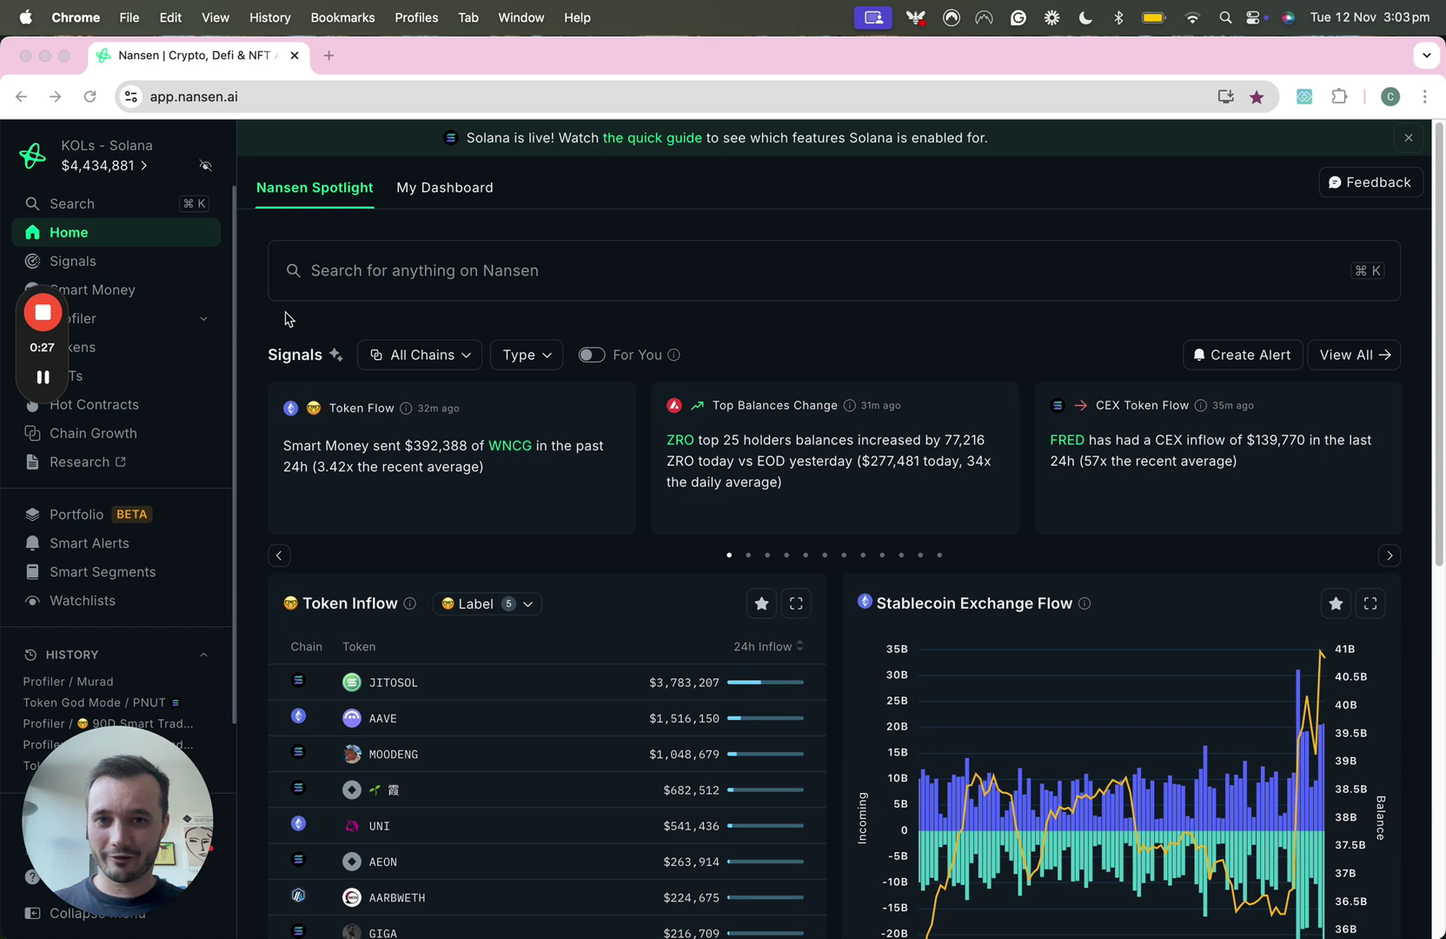
- Browse the DeFi labels in the Token Inflow label filter, then go to the Smart Money Leaderboard
left_click(276, 604)
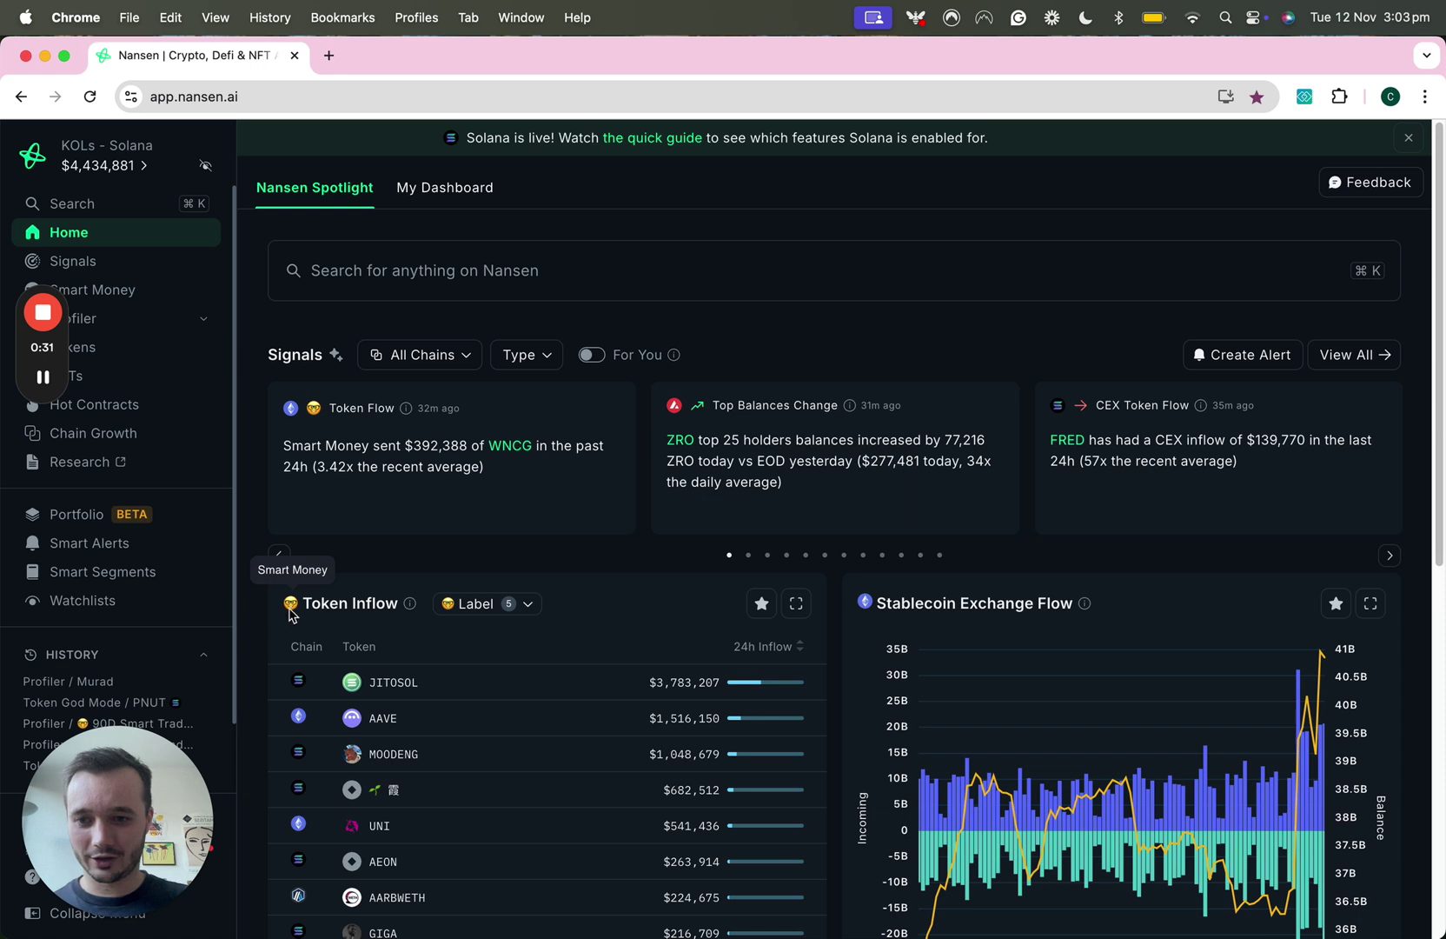
left_click(491, 604)
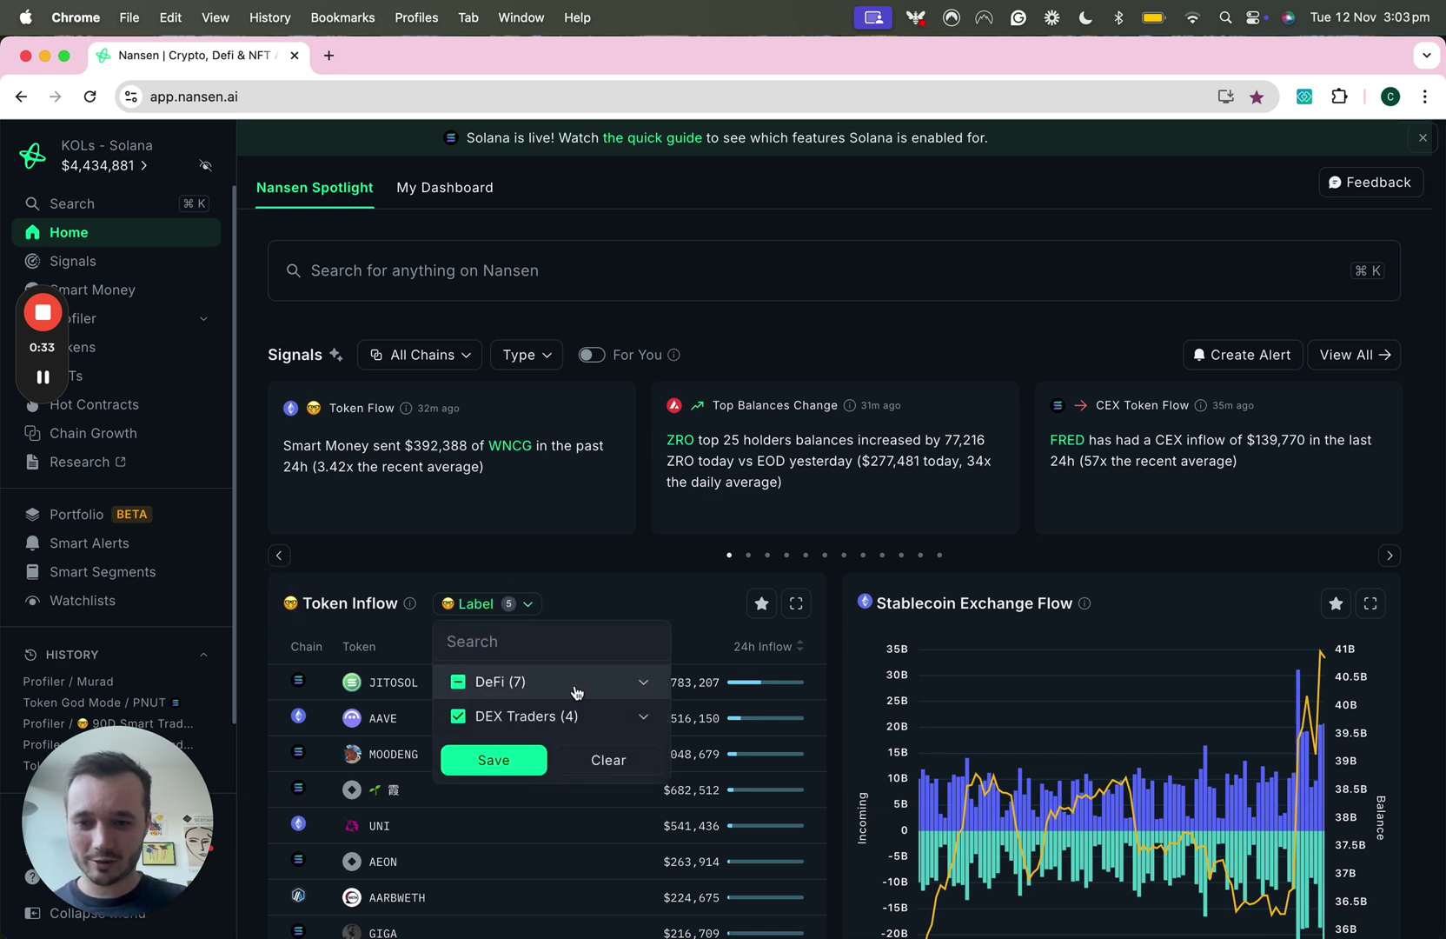
left_click(642, 686)
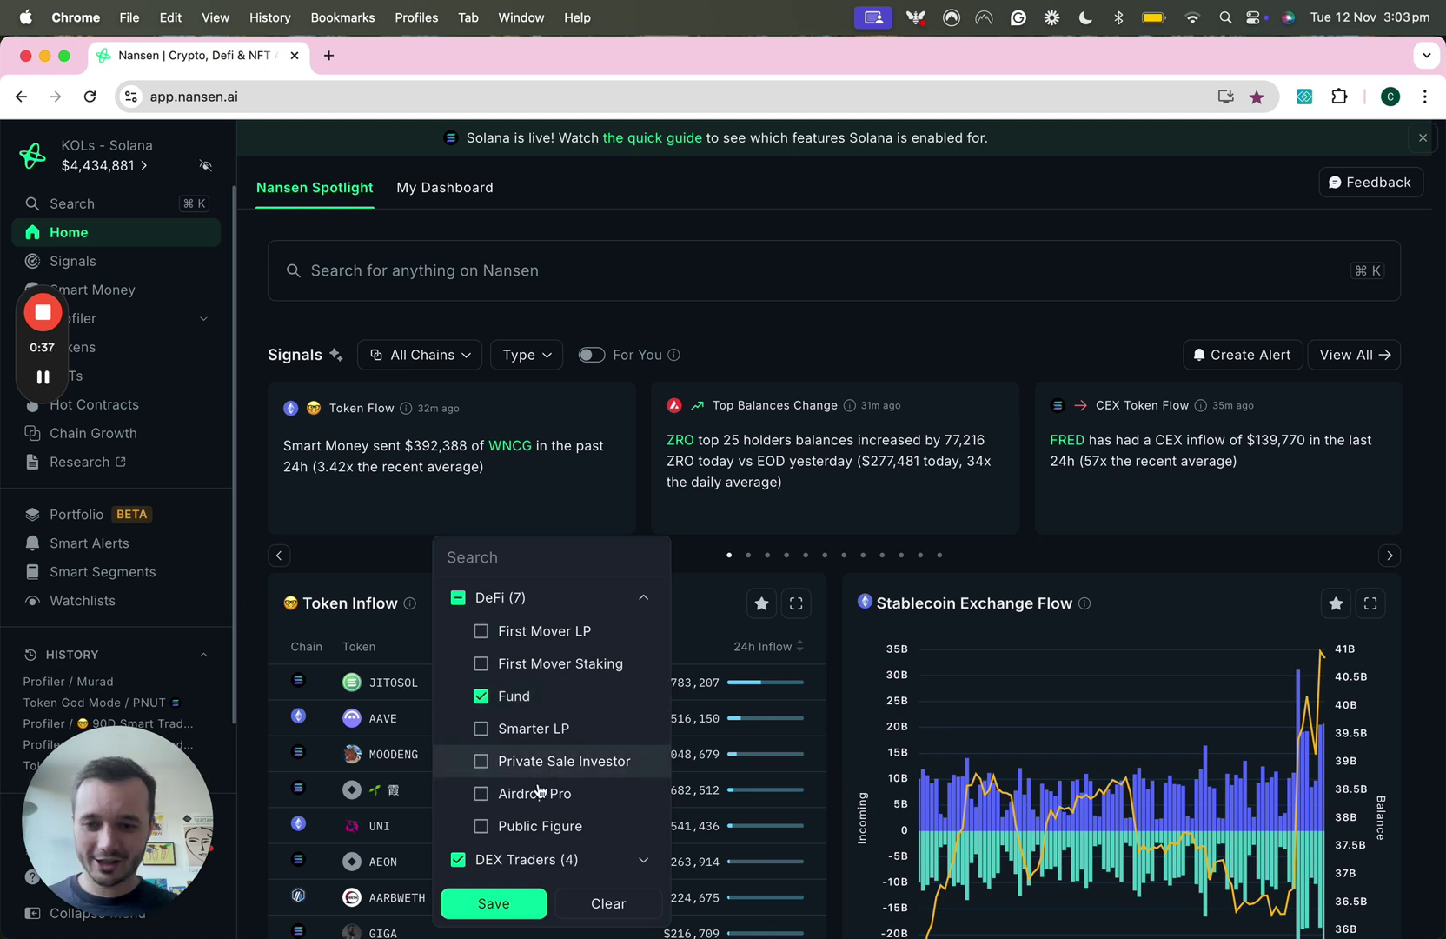
left_click(743, 352)
left_click(113, 294)
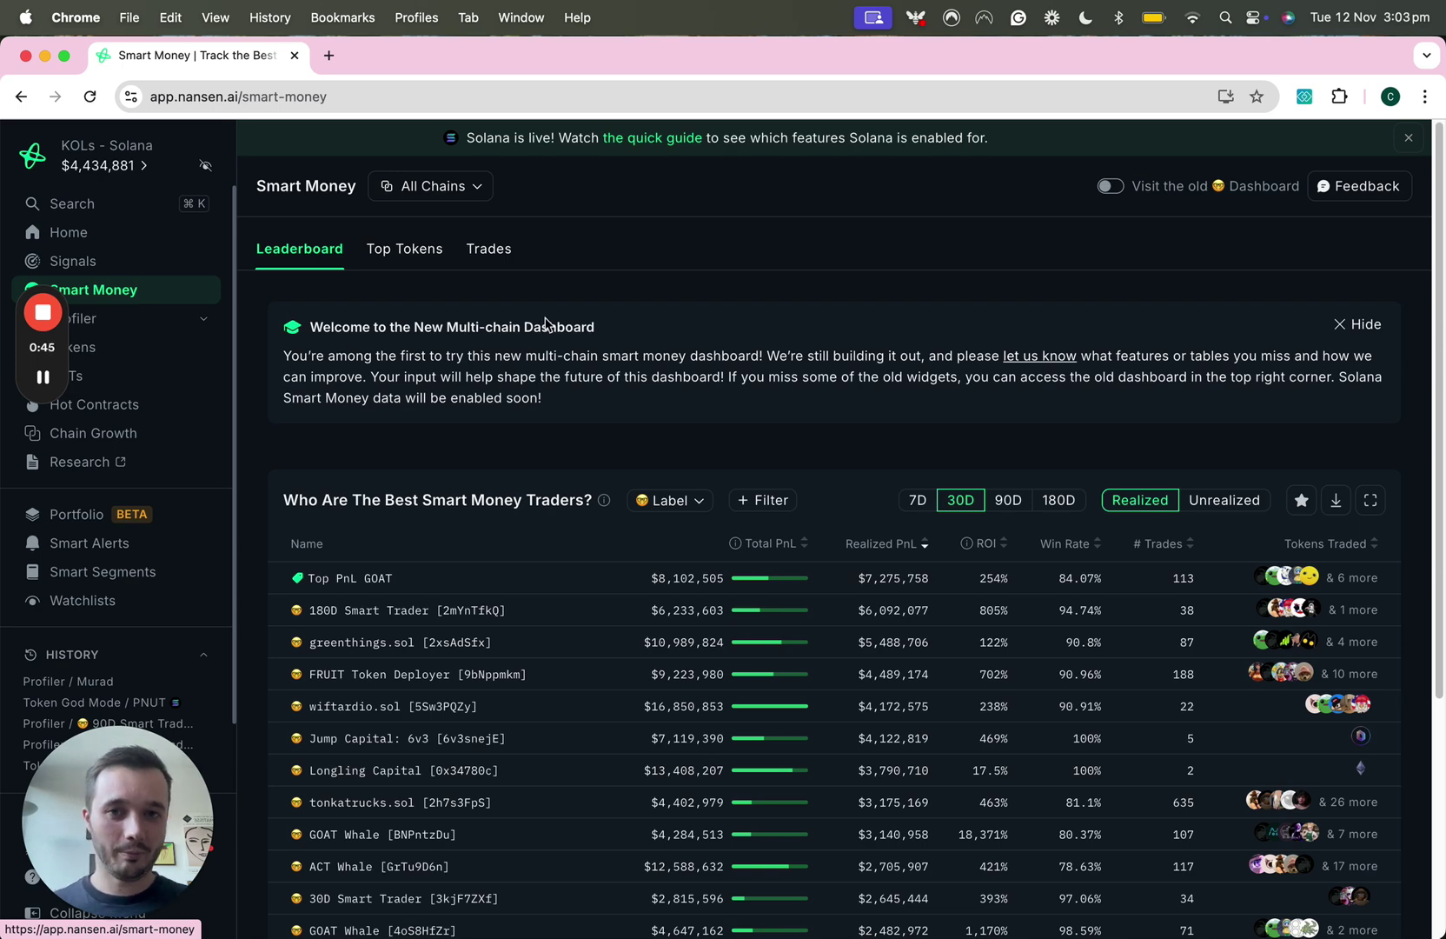
- Open the chain selector on the Smart Money page, currently set to All Chains
left_click(454, 187)
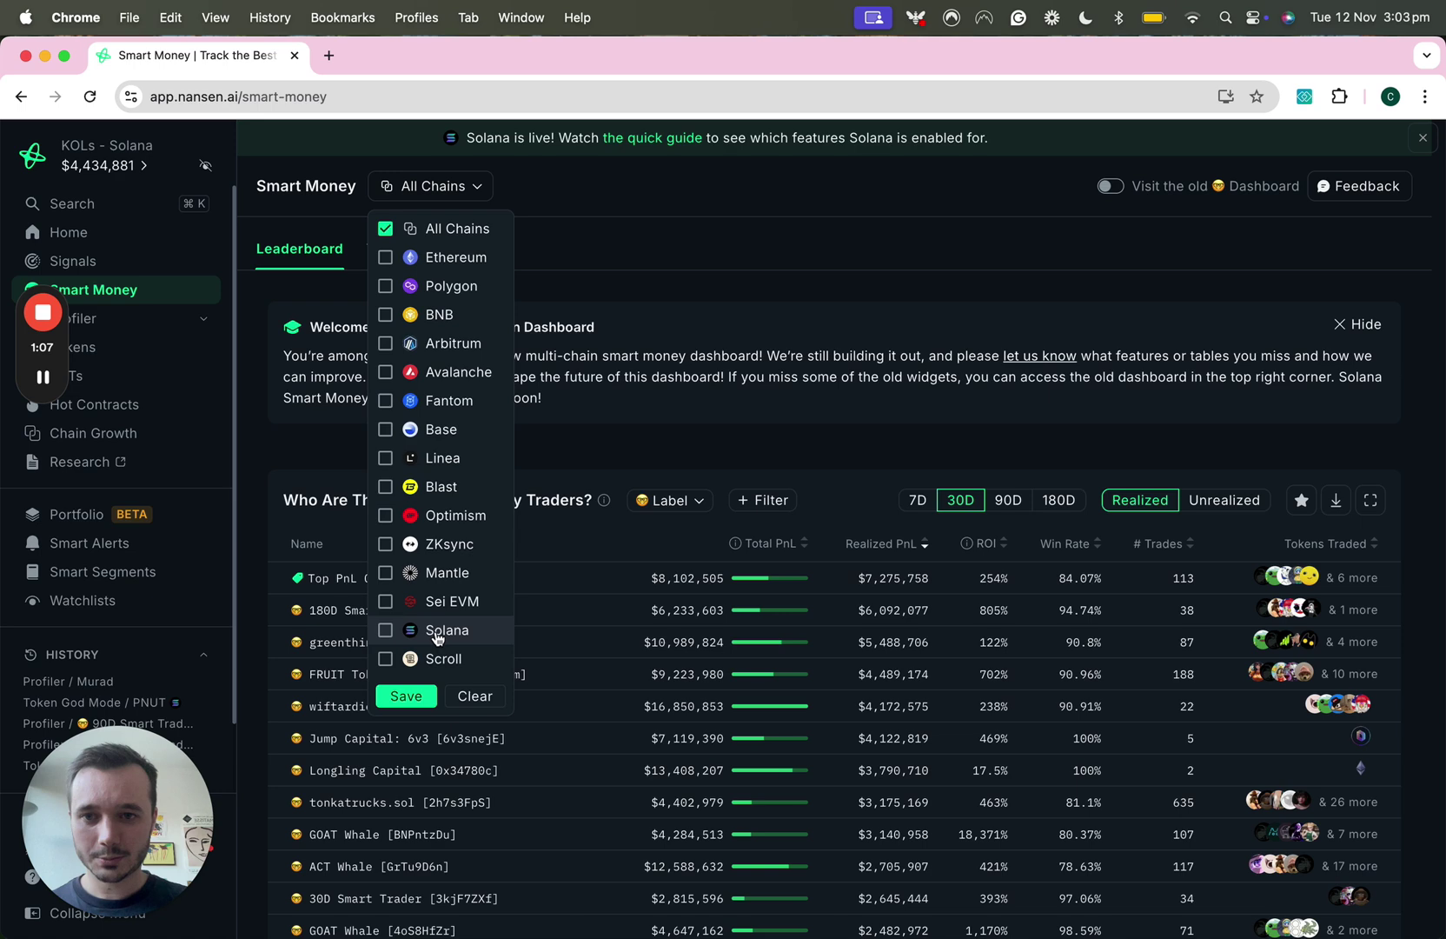
- Select Solana as the only chain and save the filter
left_click(440, 638)
left_click(402, 695)
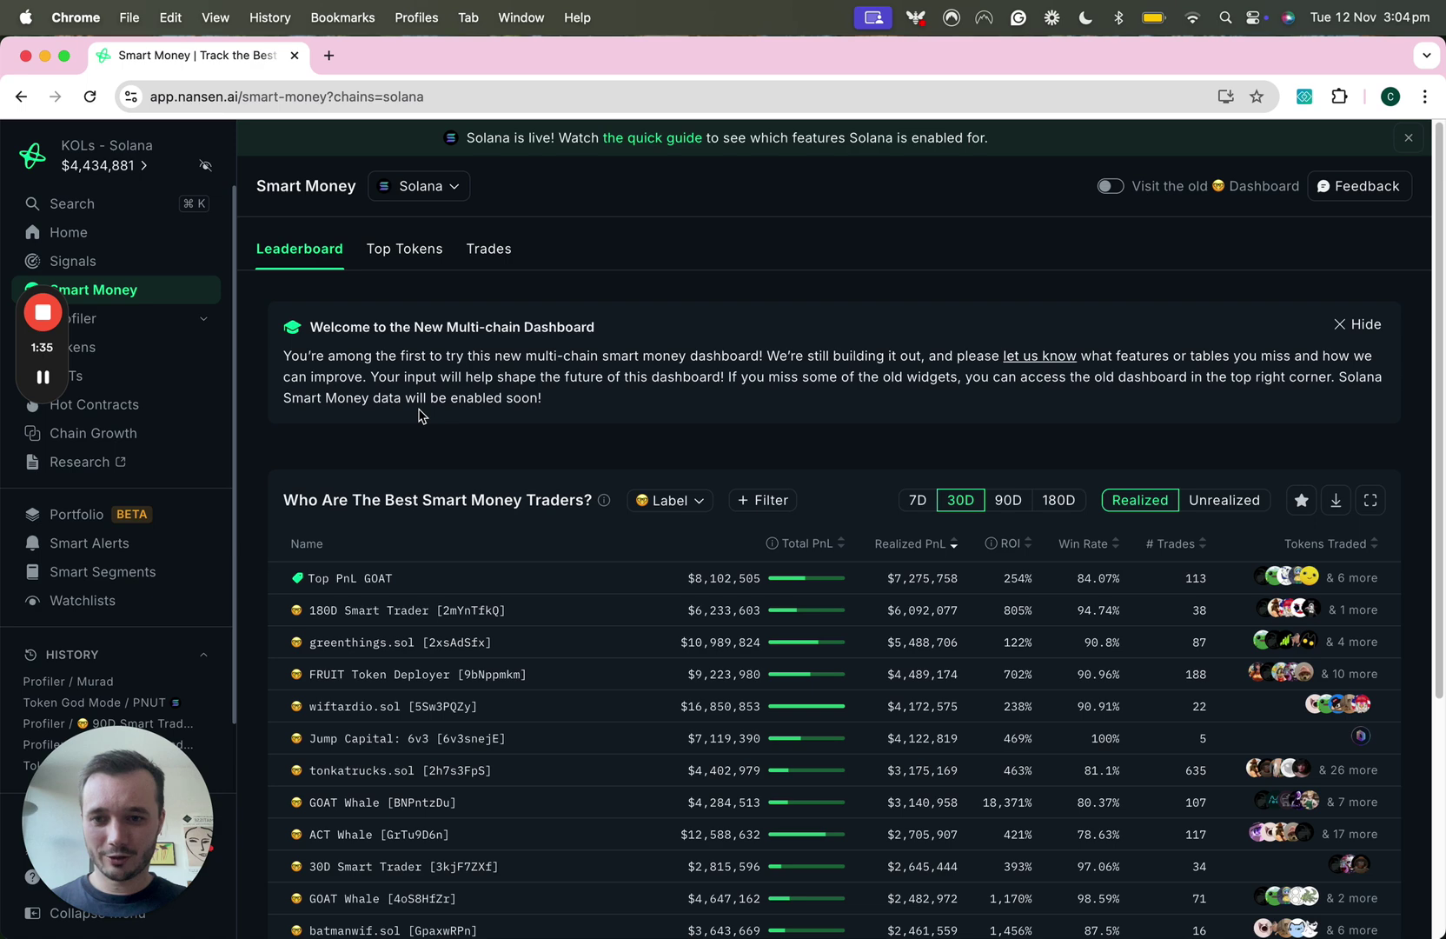
- Check the Label filter without changes, then switch the Solana leaderboard to 90D realized PnL
scroll(419, 415, "down", 5)
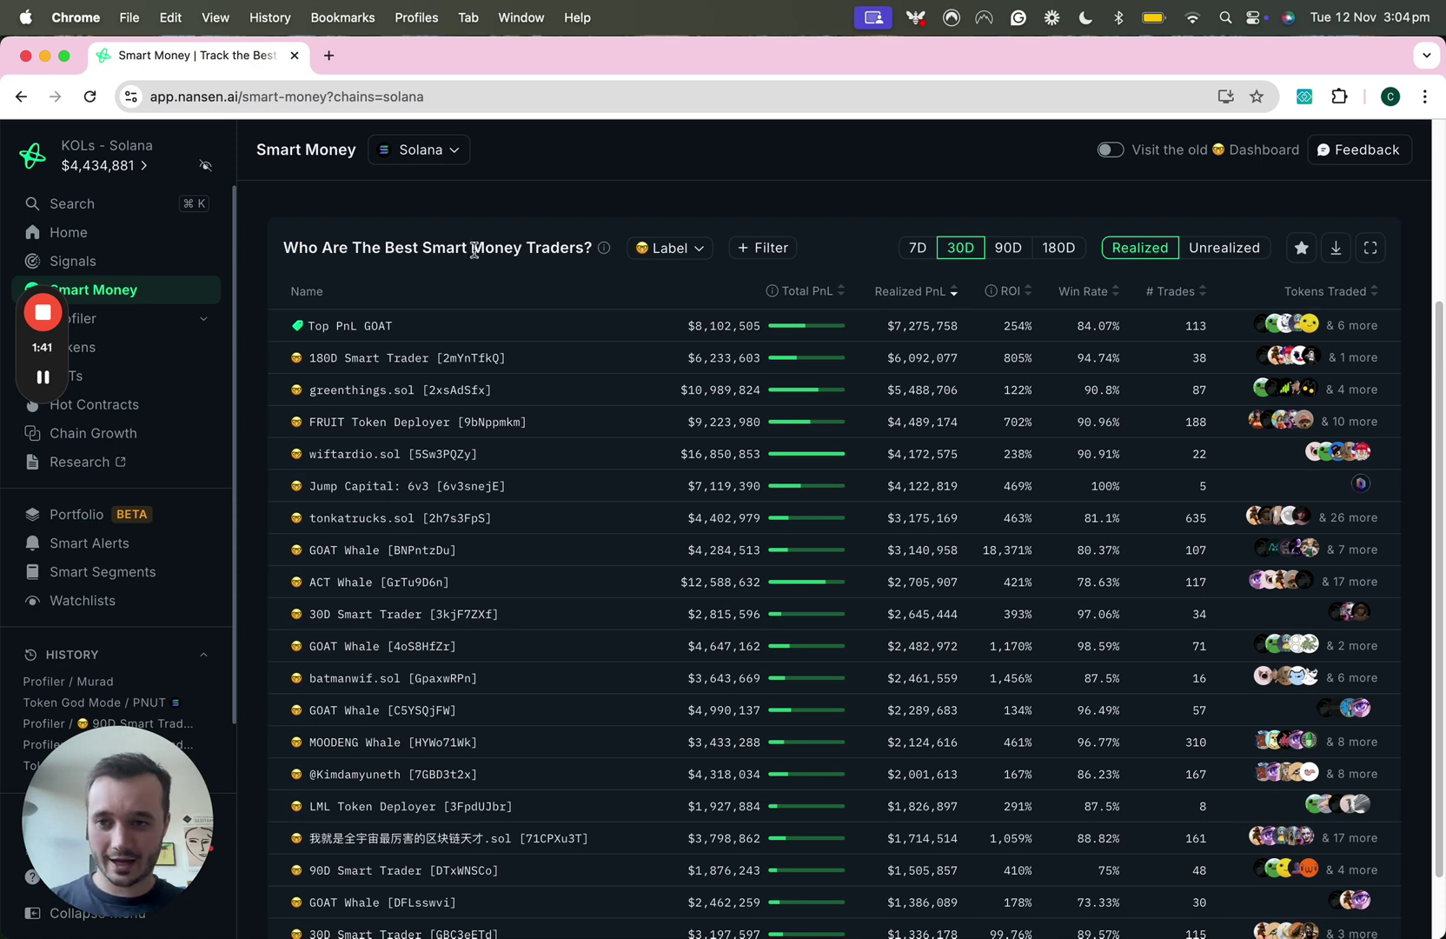
left_click(671, 250)
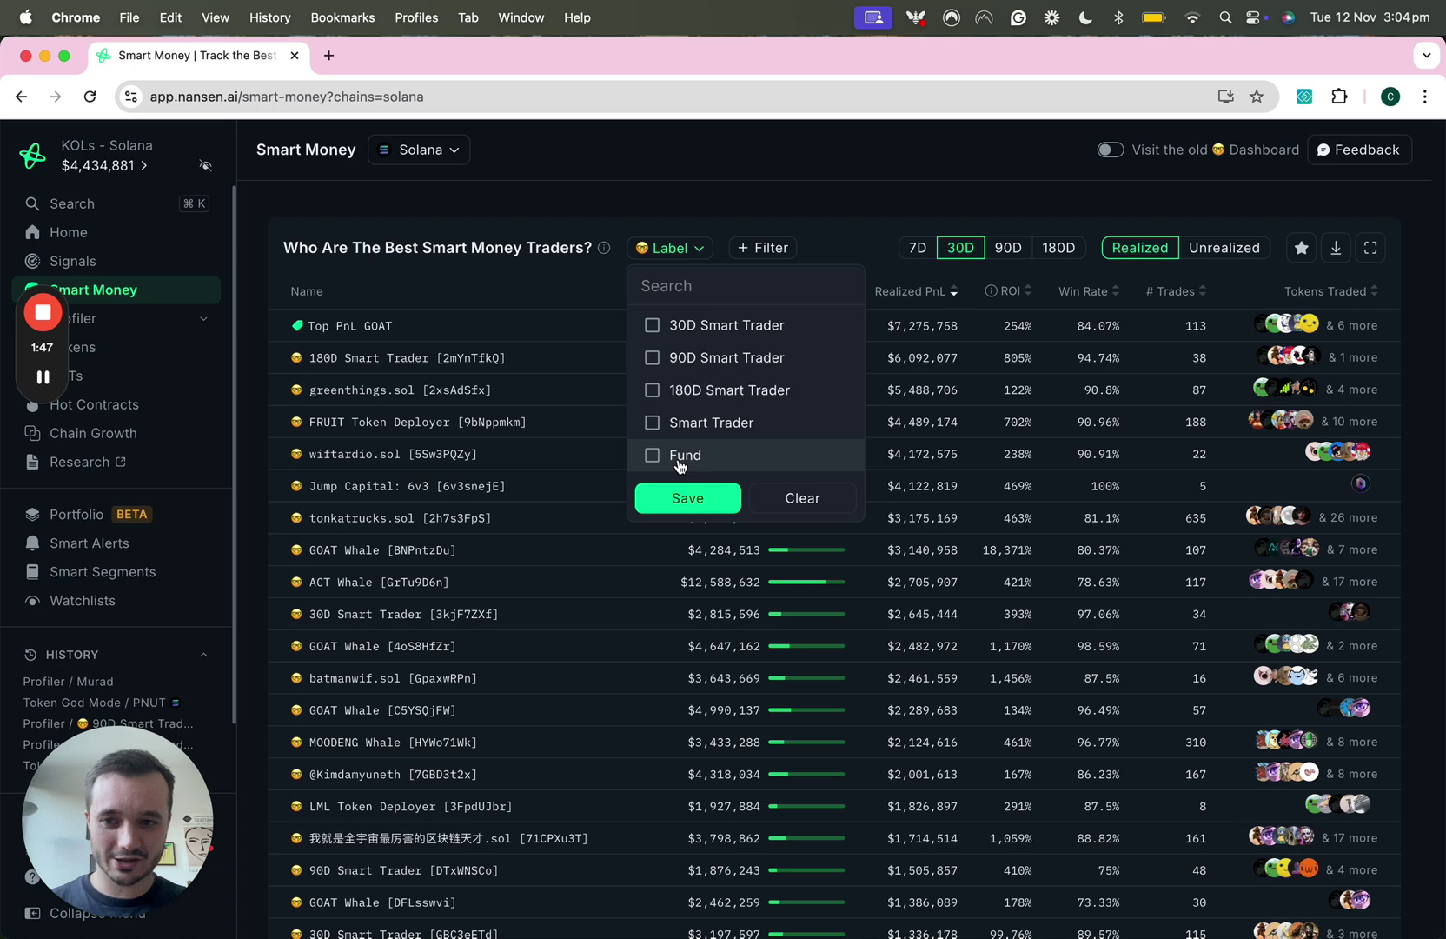
left_click(860, 203)
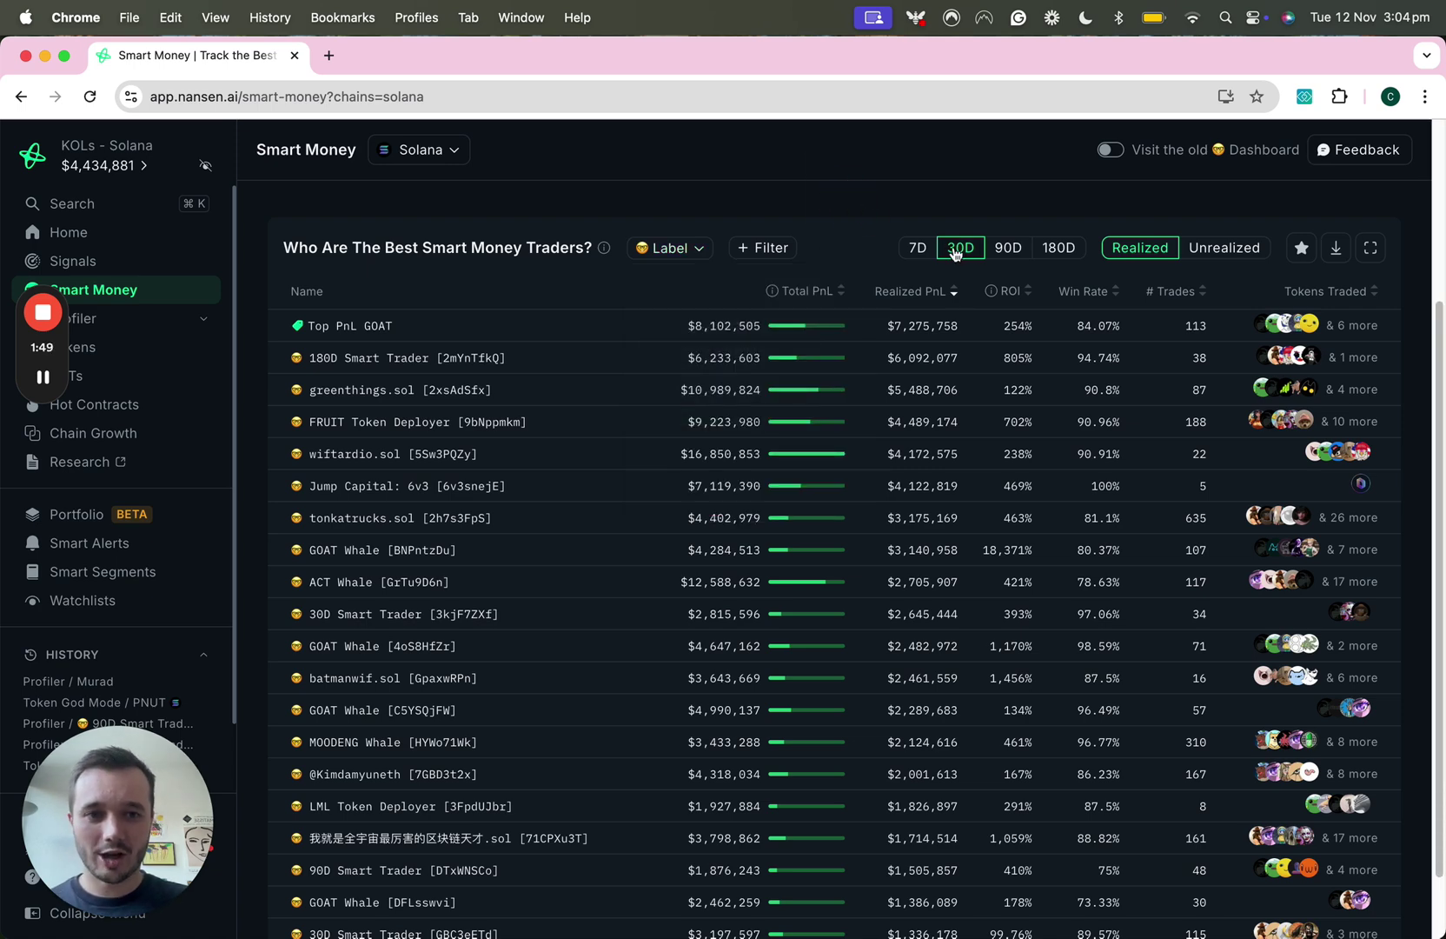
left_click(1006, 247)
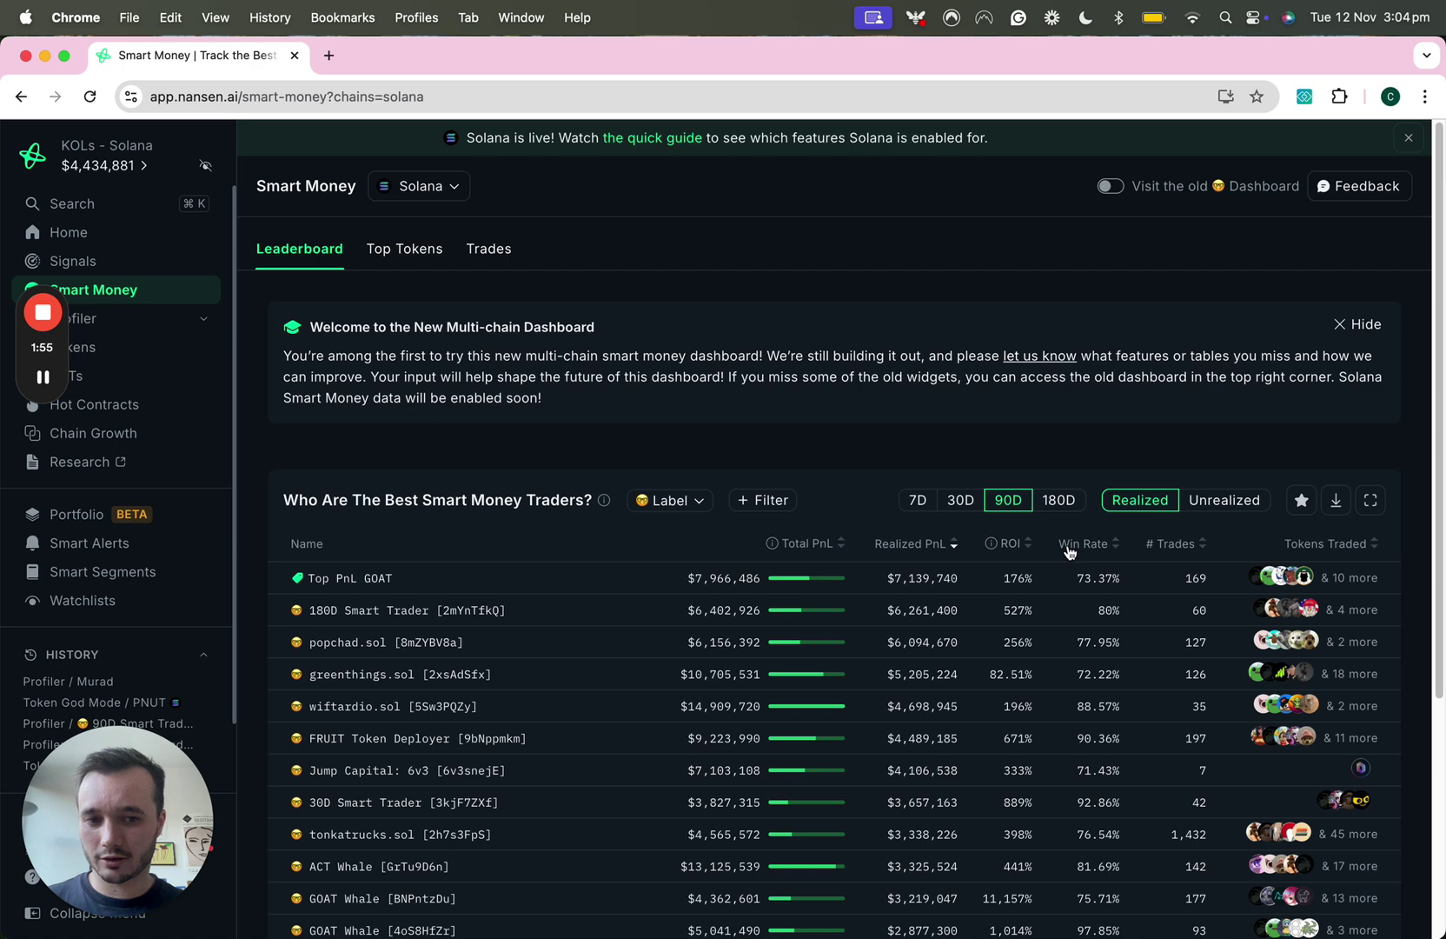
scroll(982, 569, "down", 2)
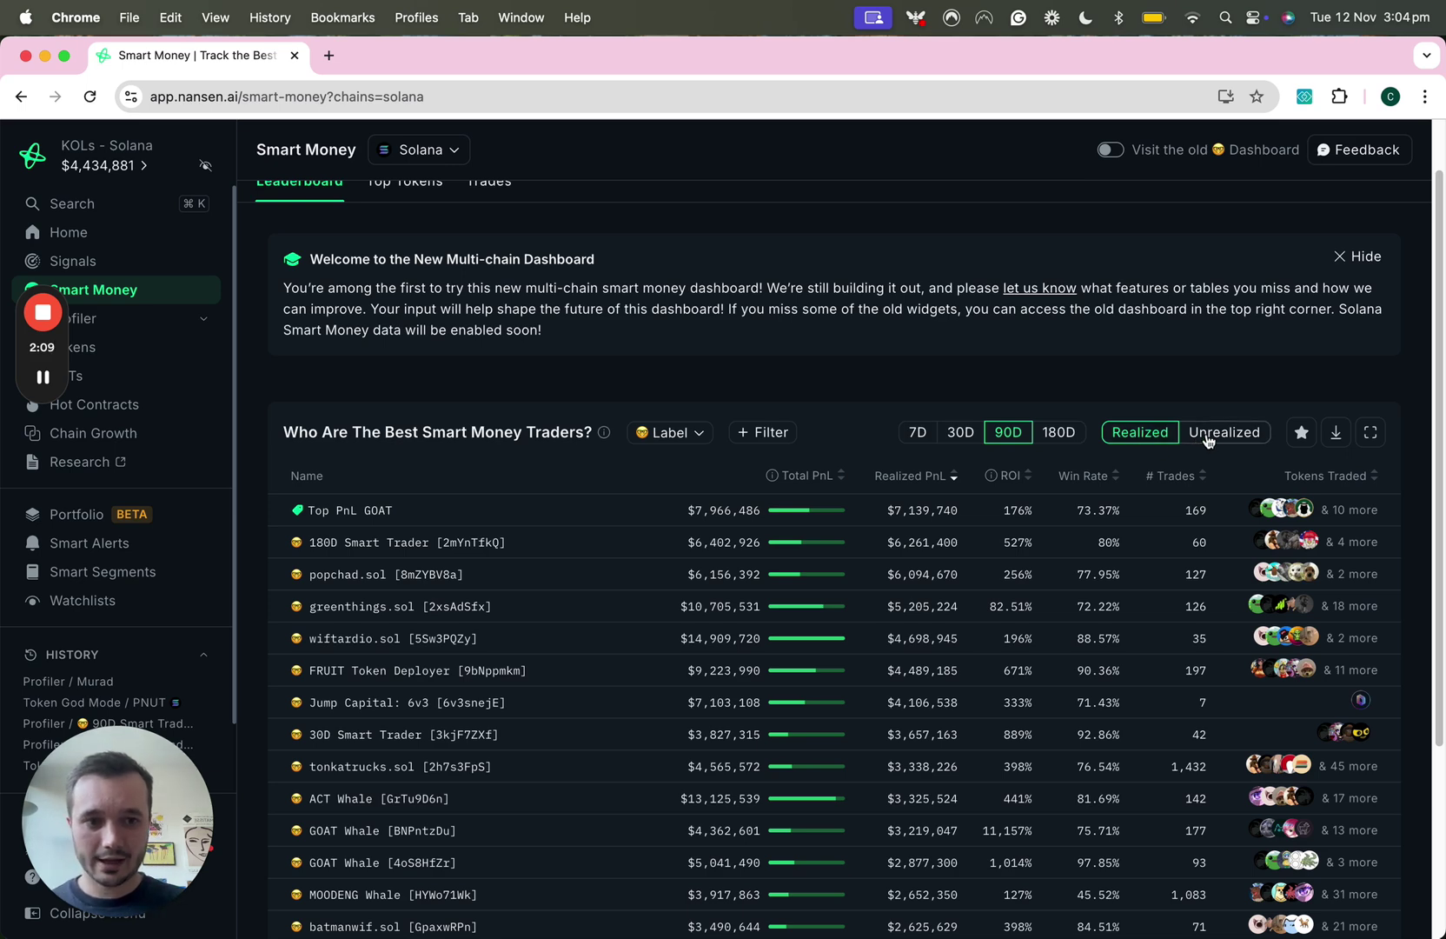
left_click(1210, 439)
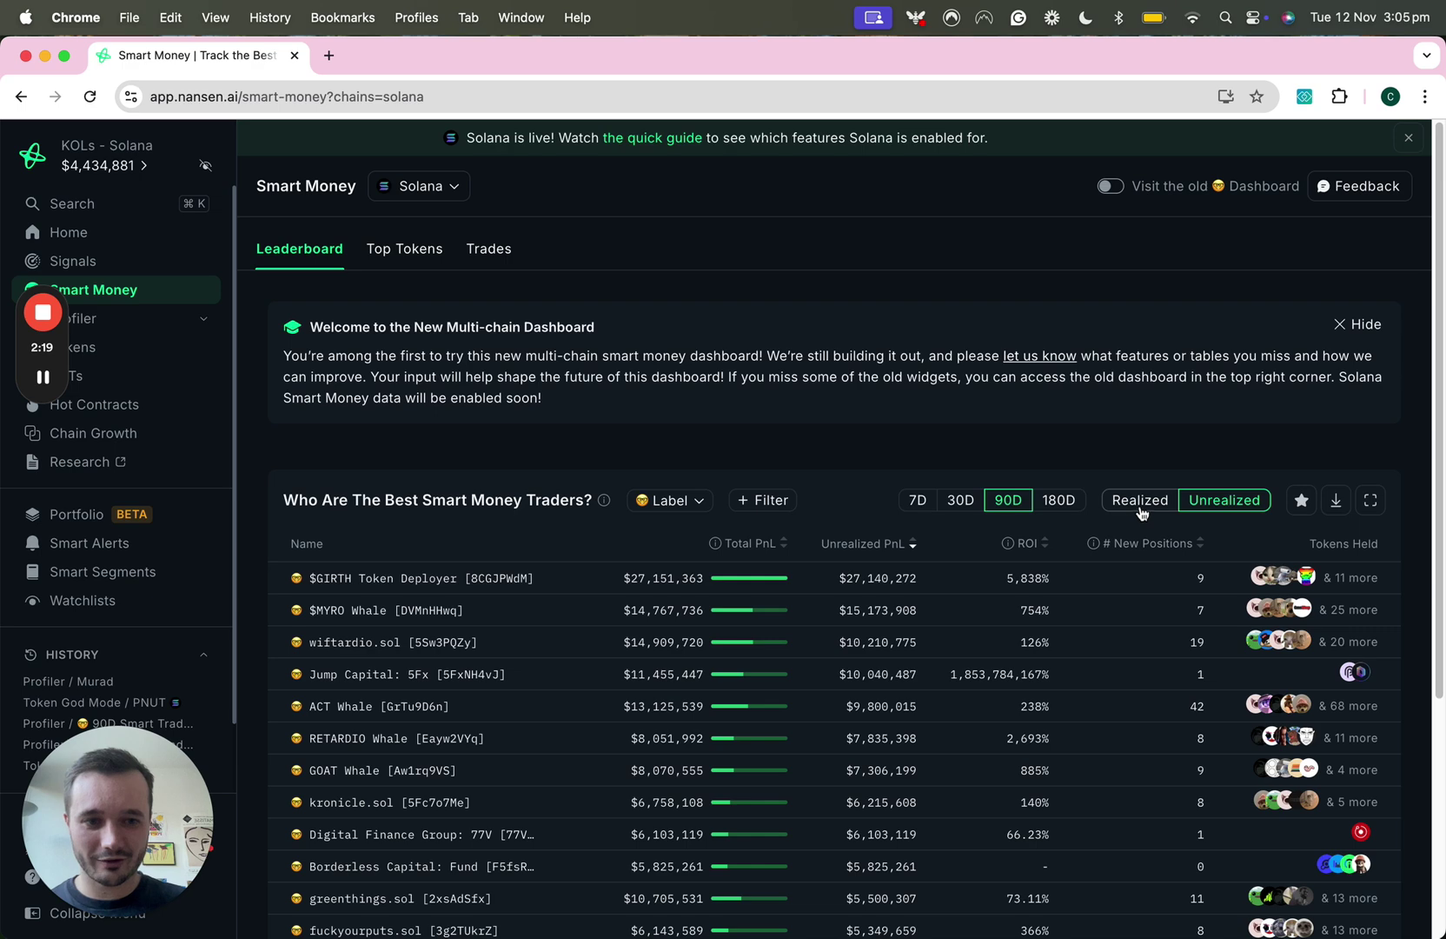
left_click(1137, 502)
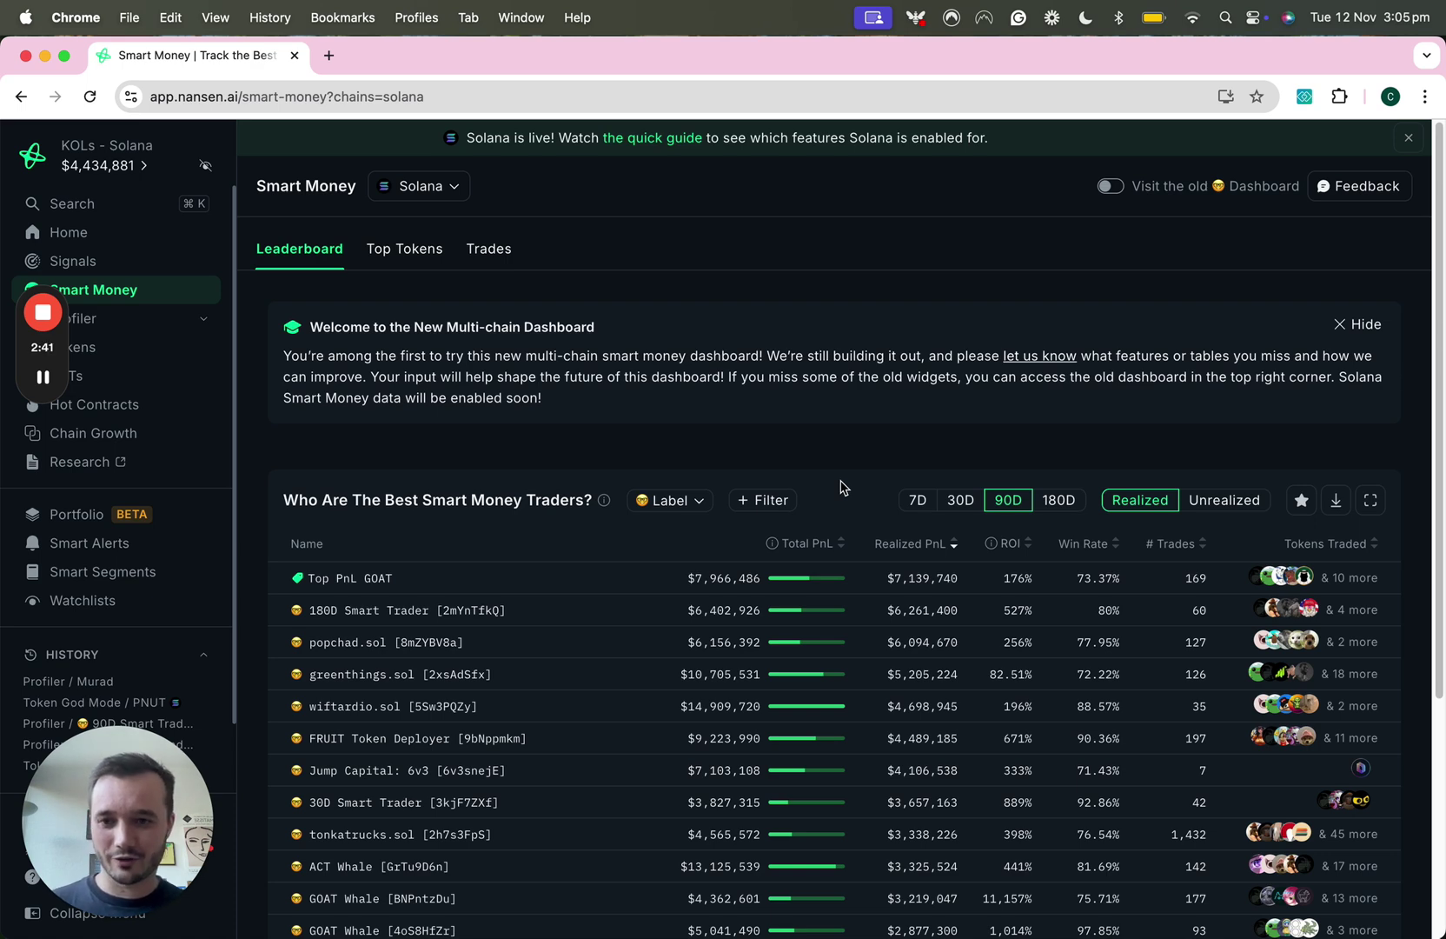
- Add a leaderboard filter for Win Rate of at least 85%
left_click(777, 506)
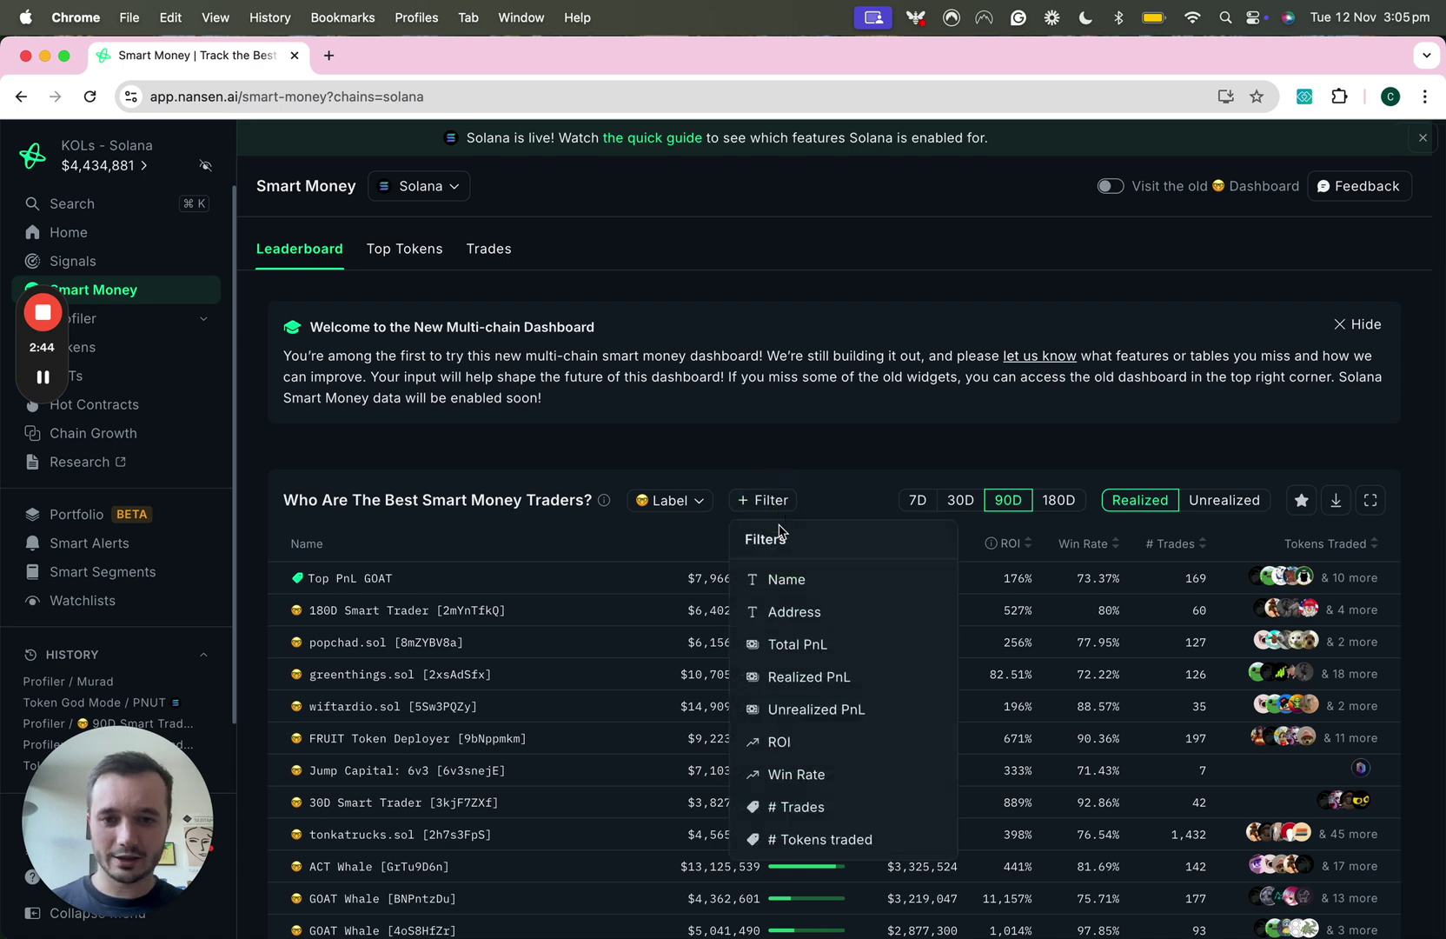
left_click(787, 775)
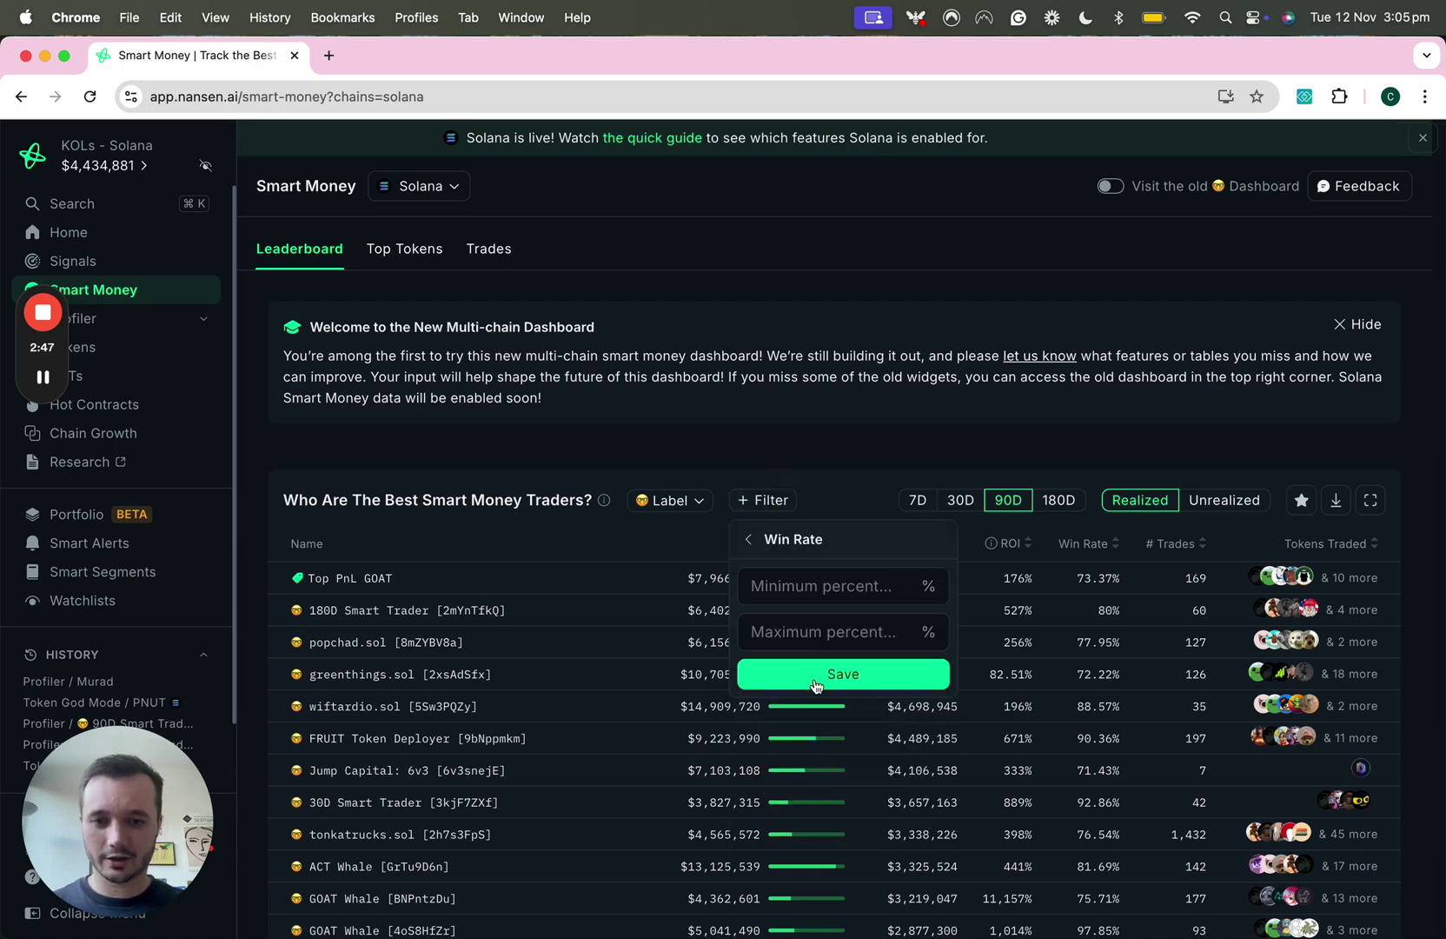
left_click(794, 587)
type("85")
left_click(833, 676)
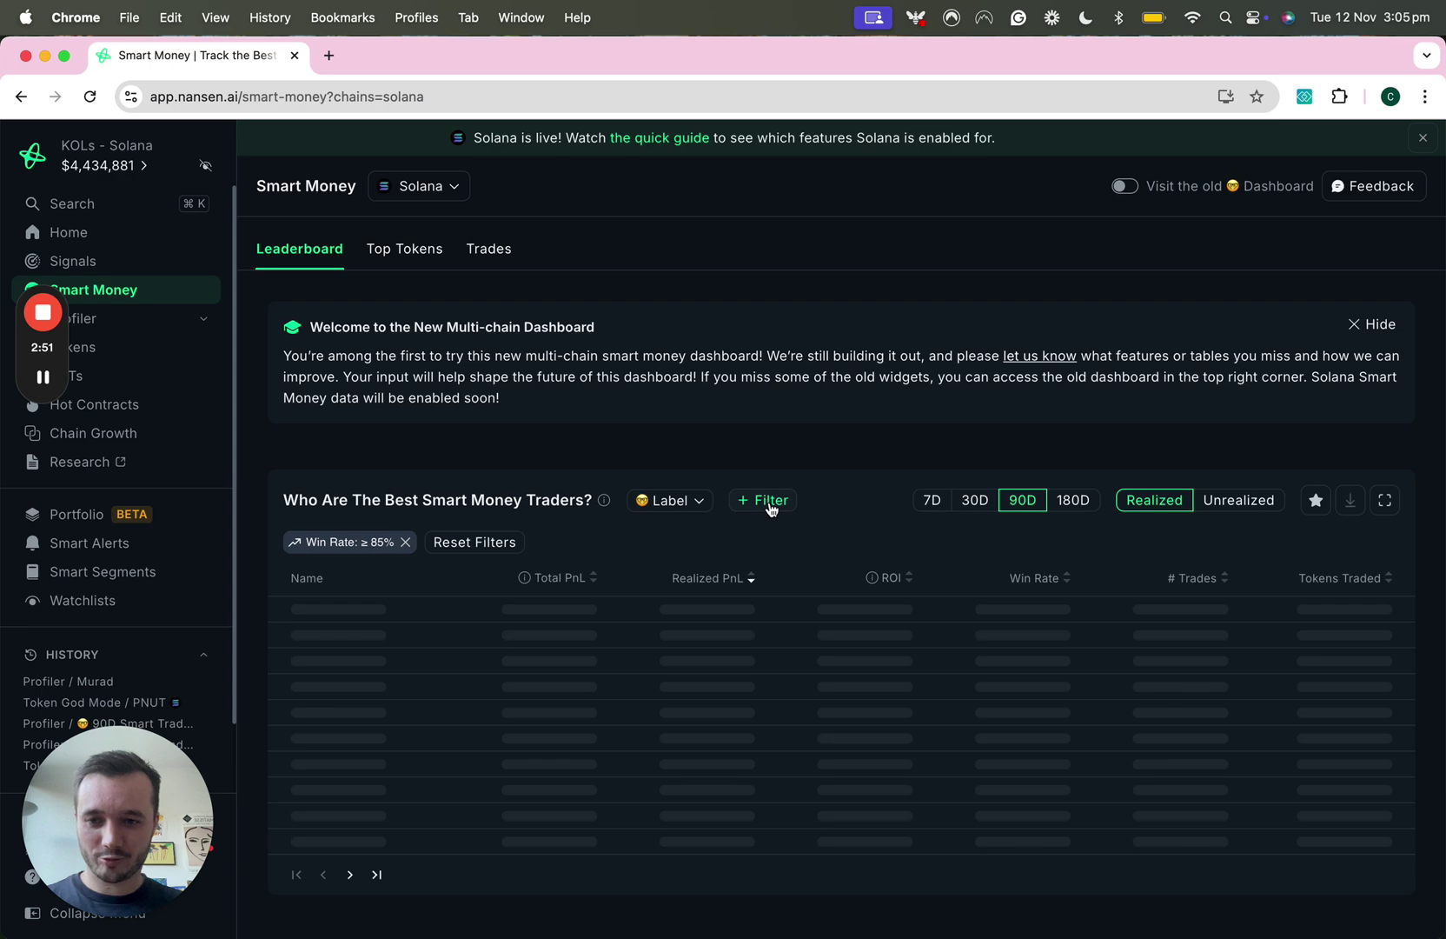
- Add a # Trades filter with a range of 5 to 100
left_click(768, 501)
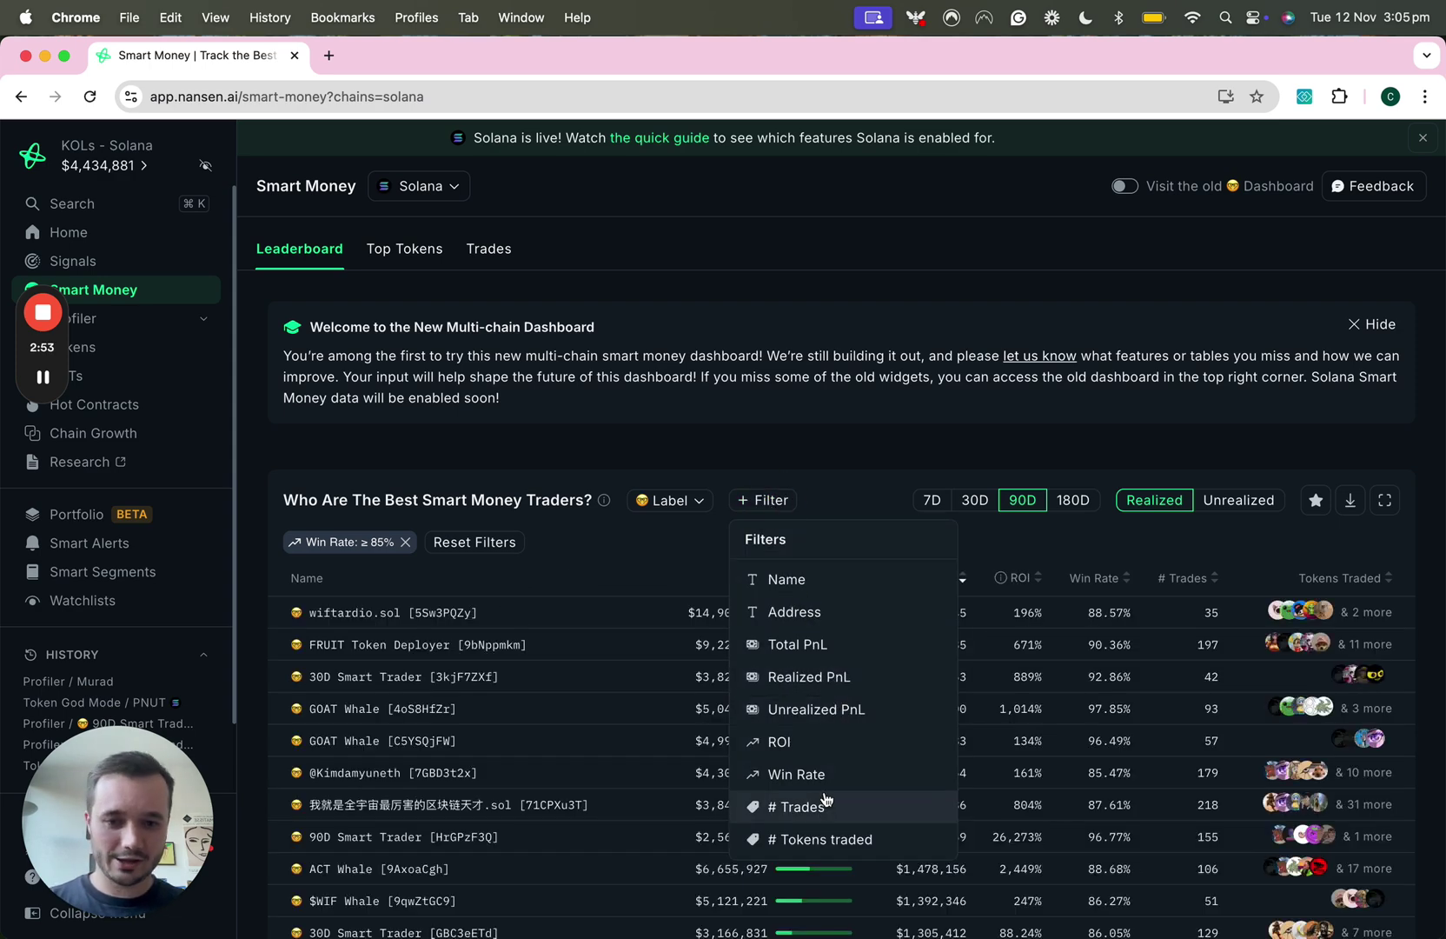
left_click(821, 810)
left_click(817, 585)
type("5")
left_click(756, 632)
type("100")
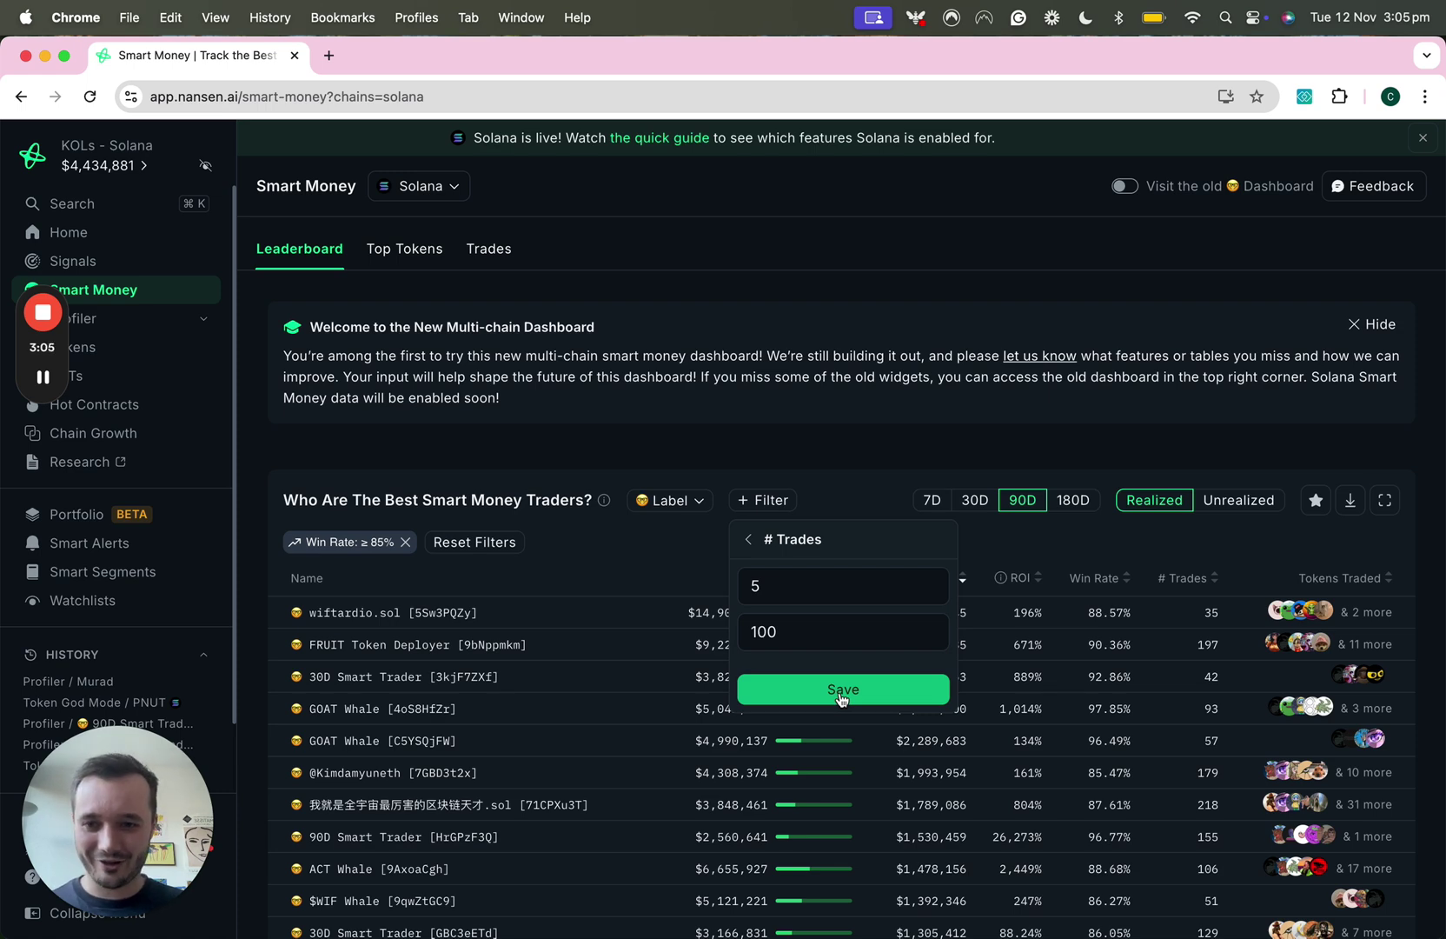
left_click(837, 691)
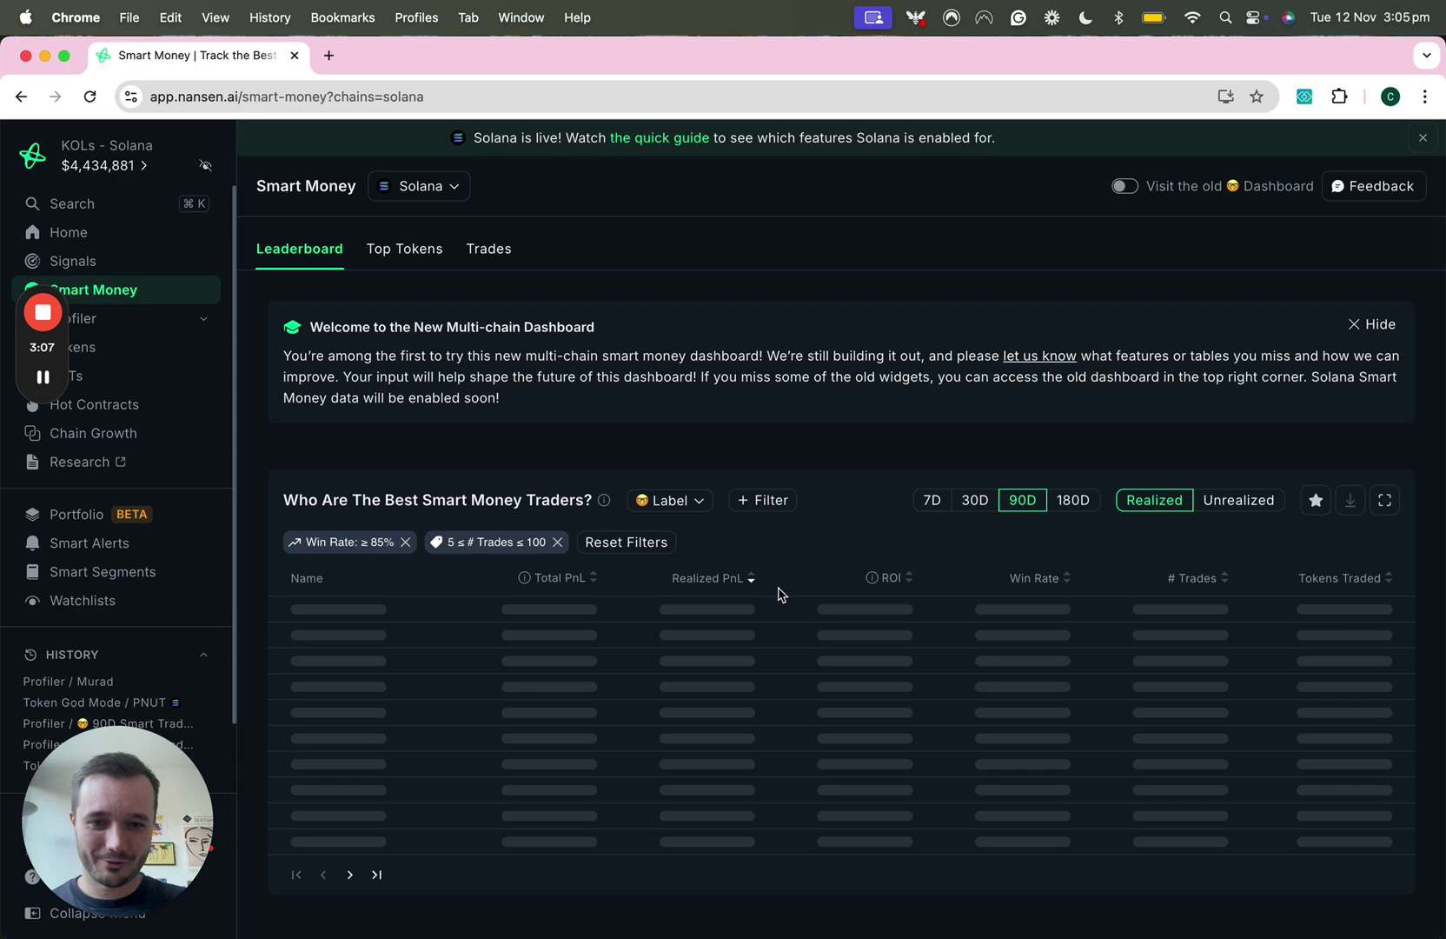
left_click(769, 502)
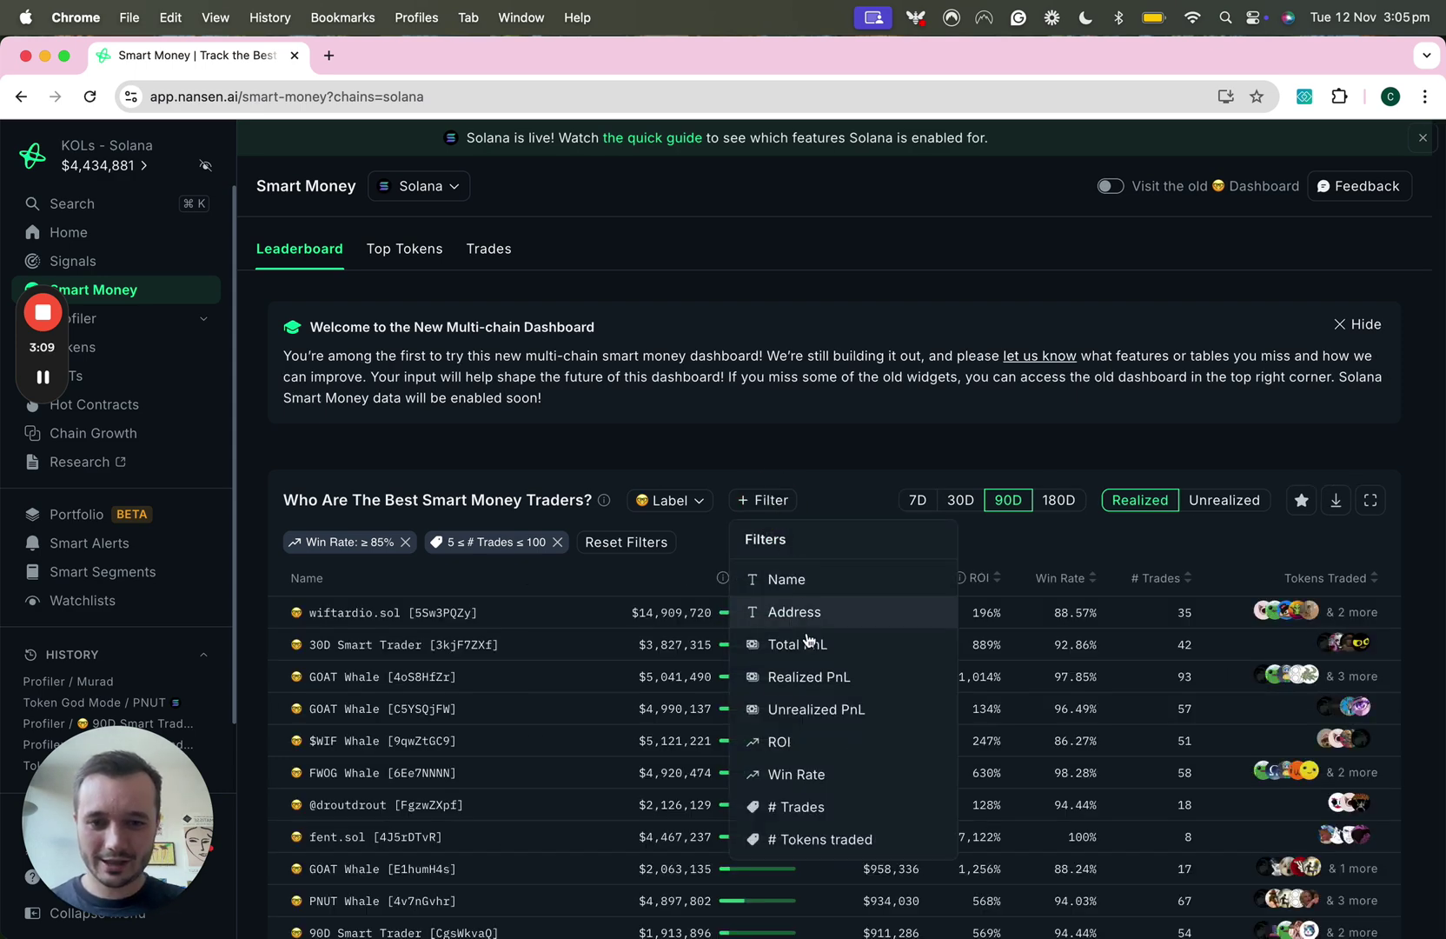
left_click(817, 676)
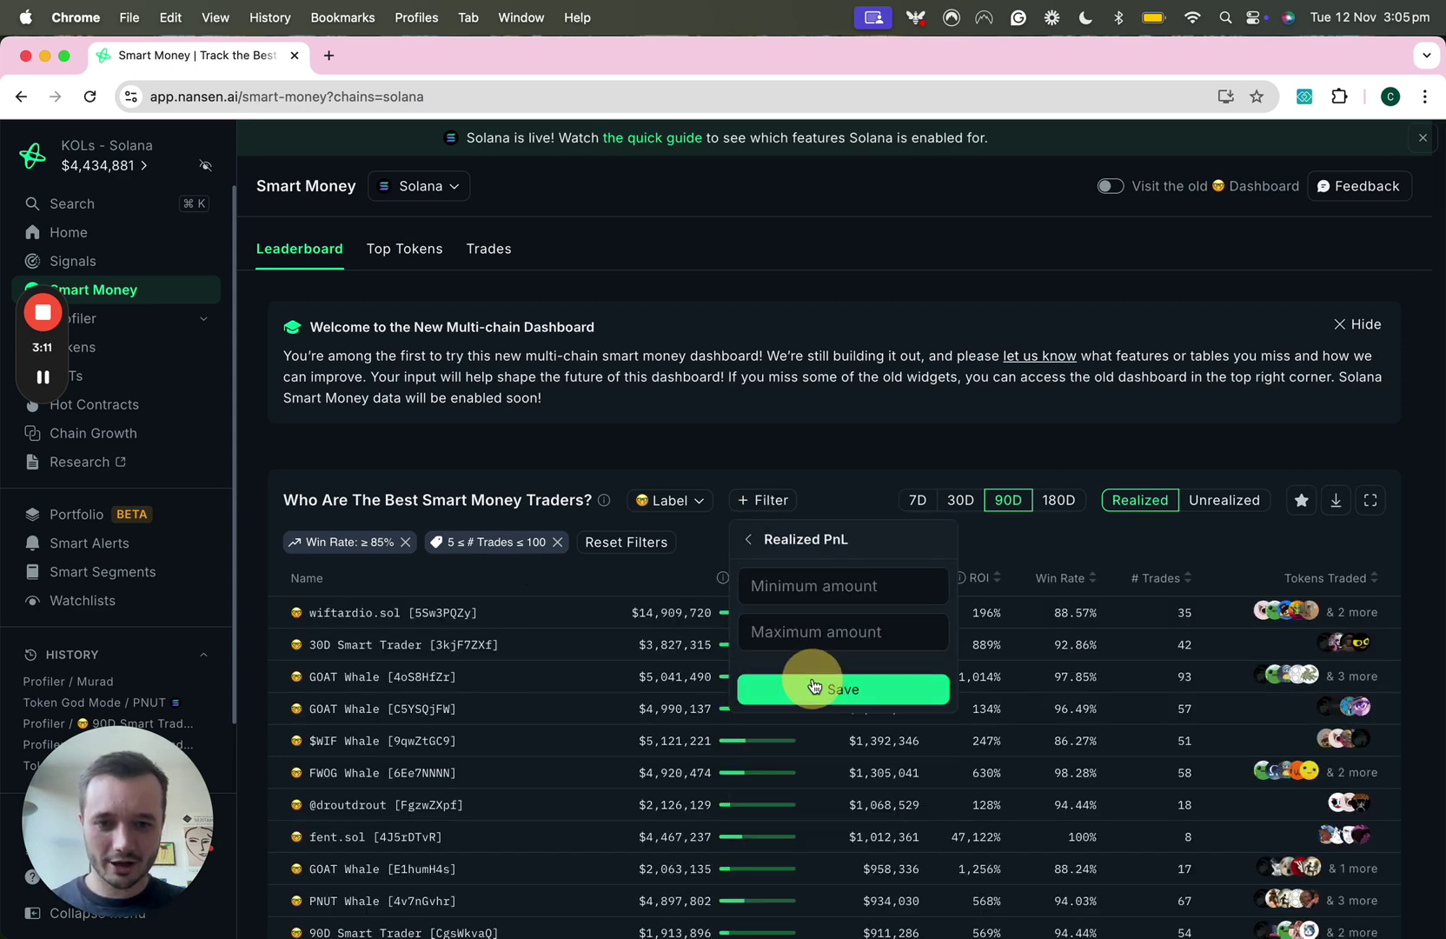
left_click(798, 587)
type("1000000")
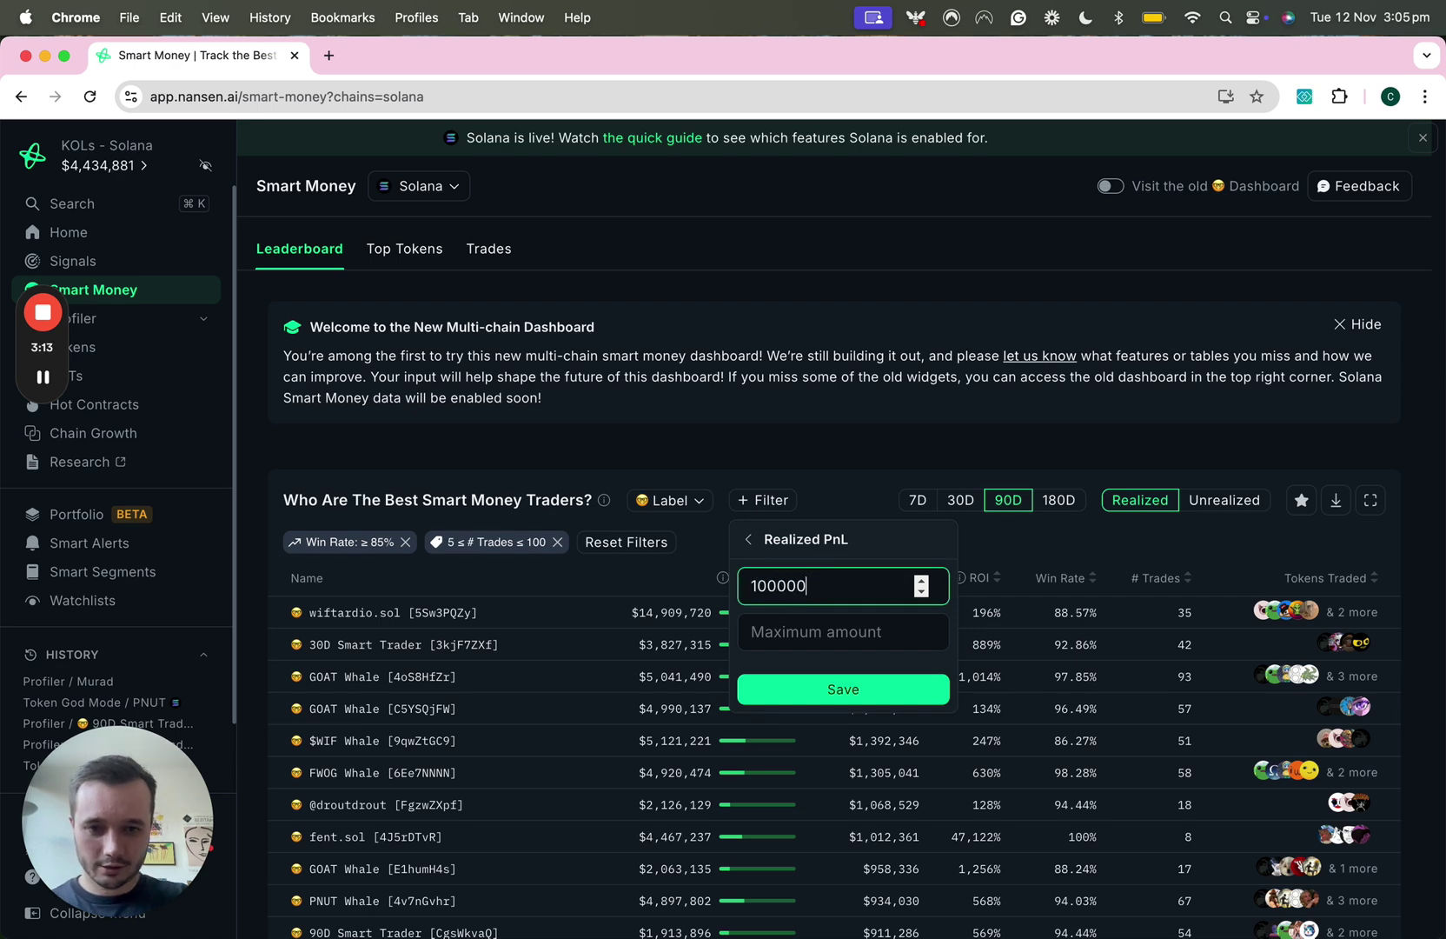
left_click(826, 699)
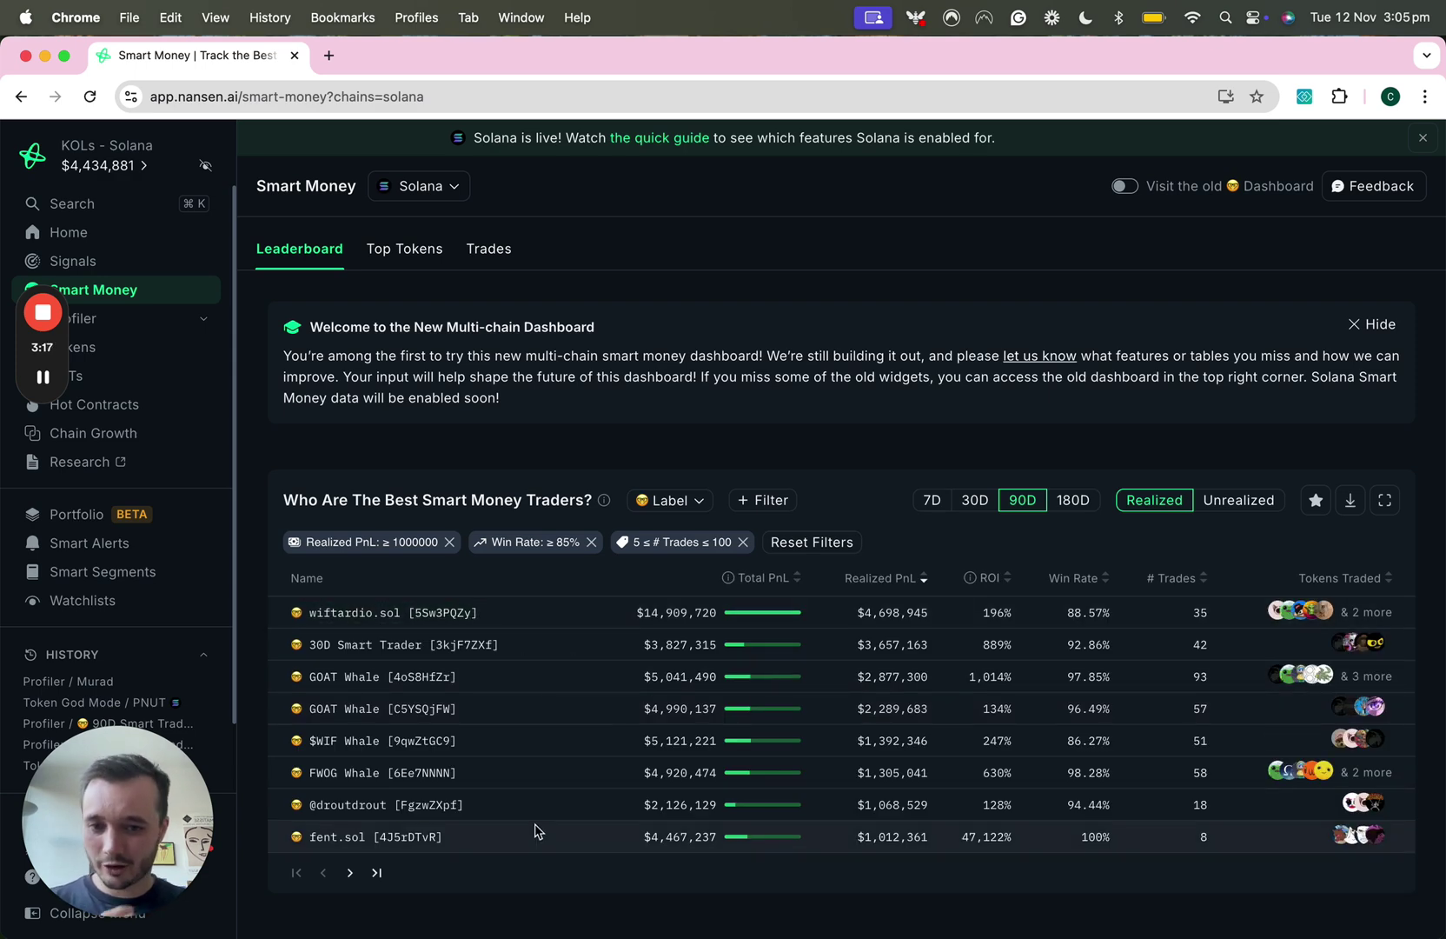
mouse_move(412, 609)
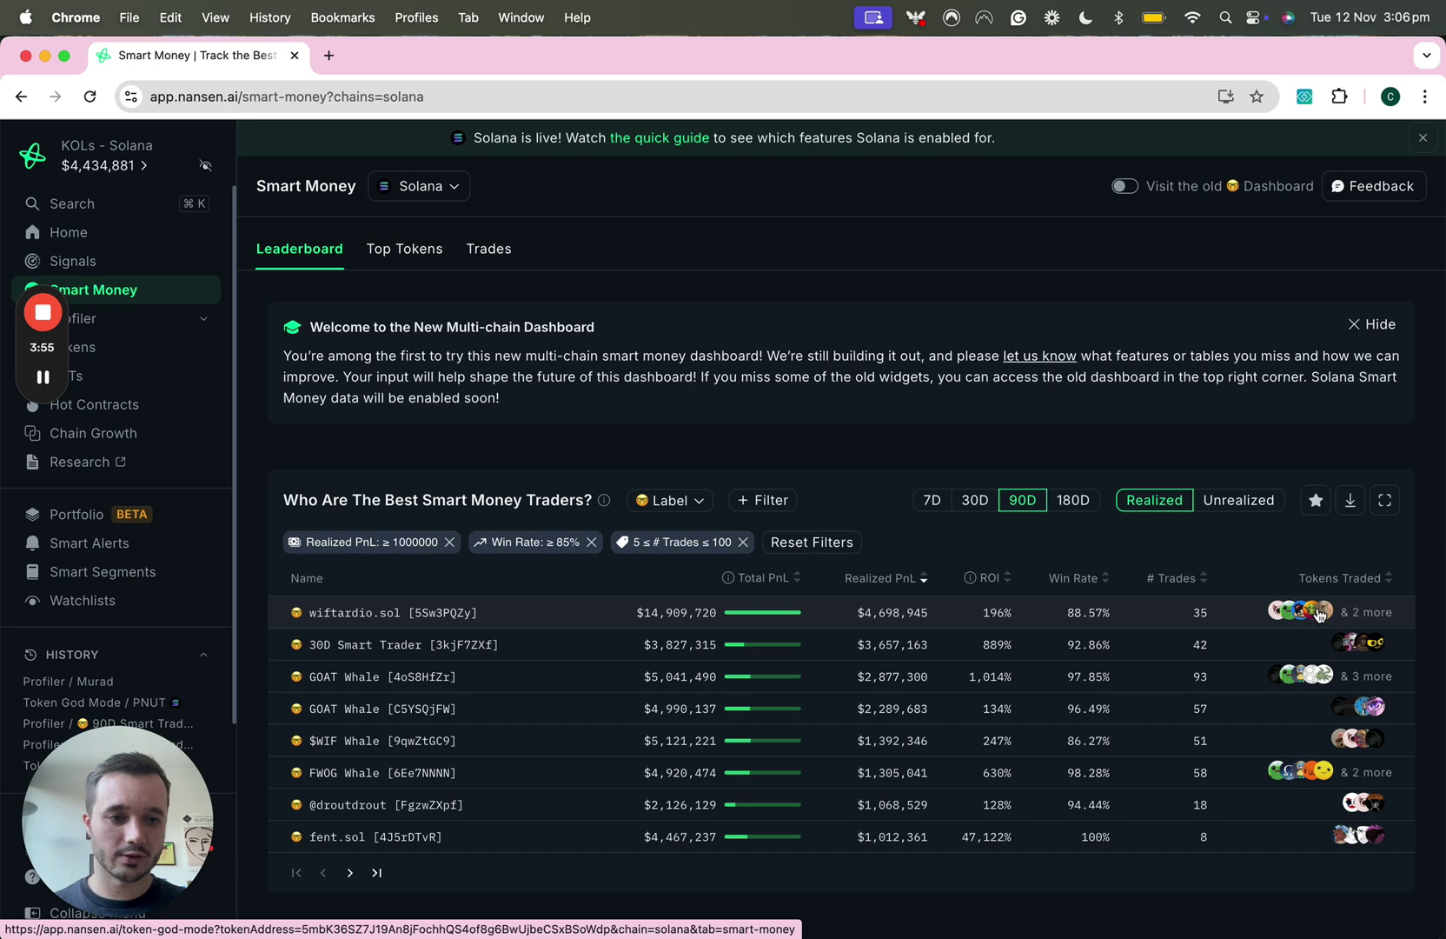
mouse_move(1322, 614)
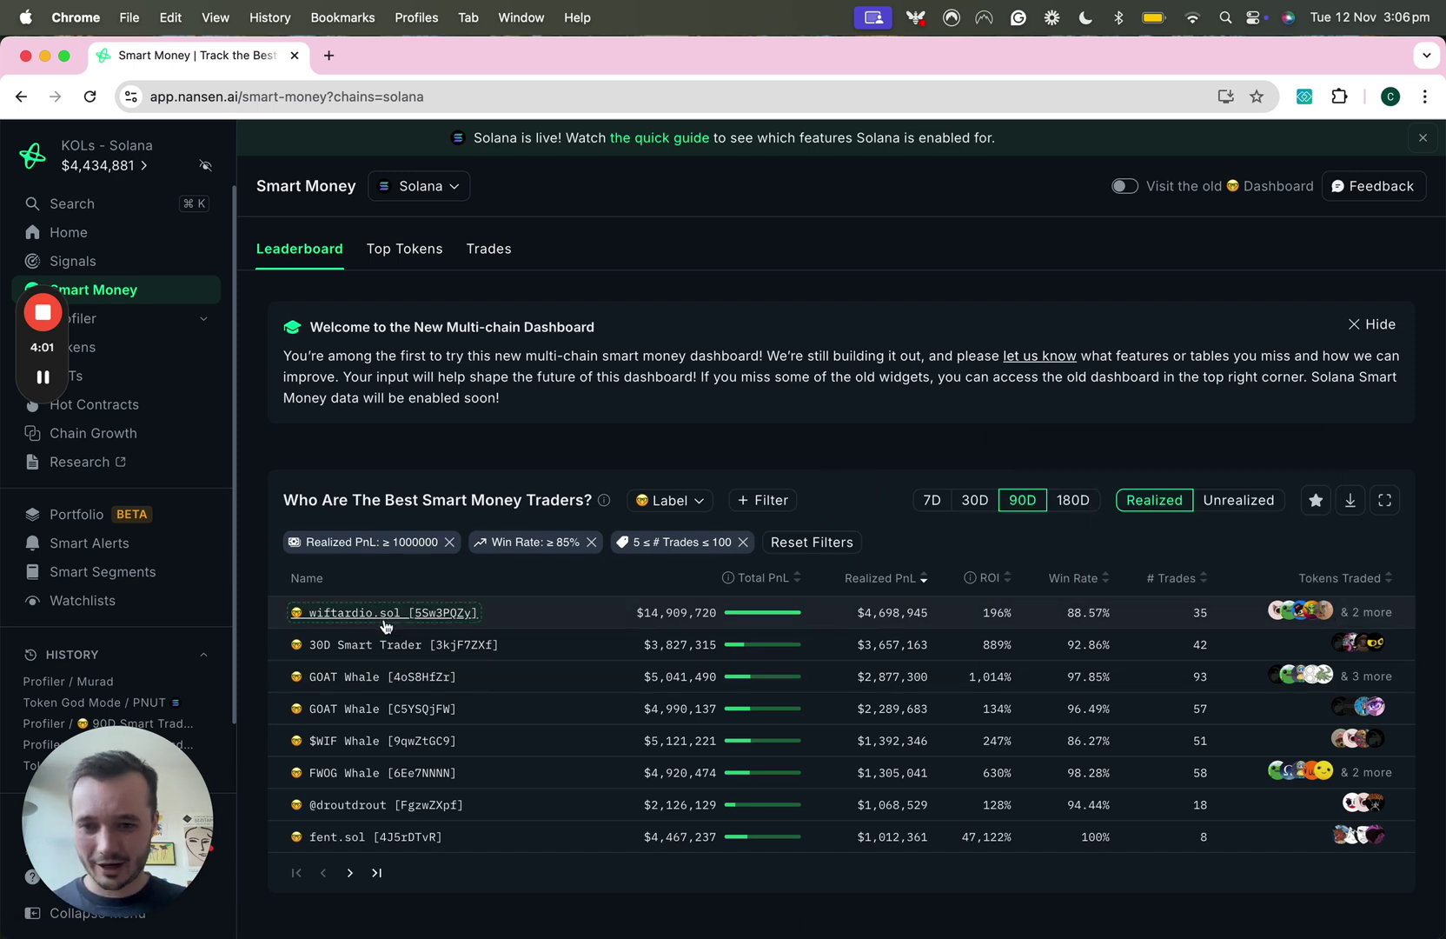
mouse_move(385, 622)
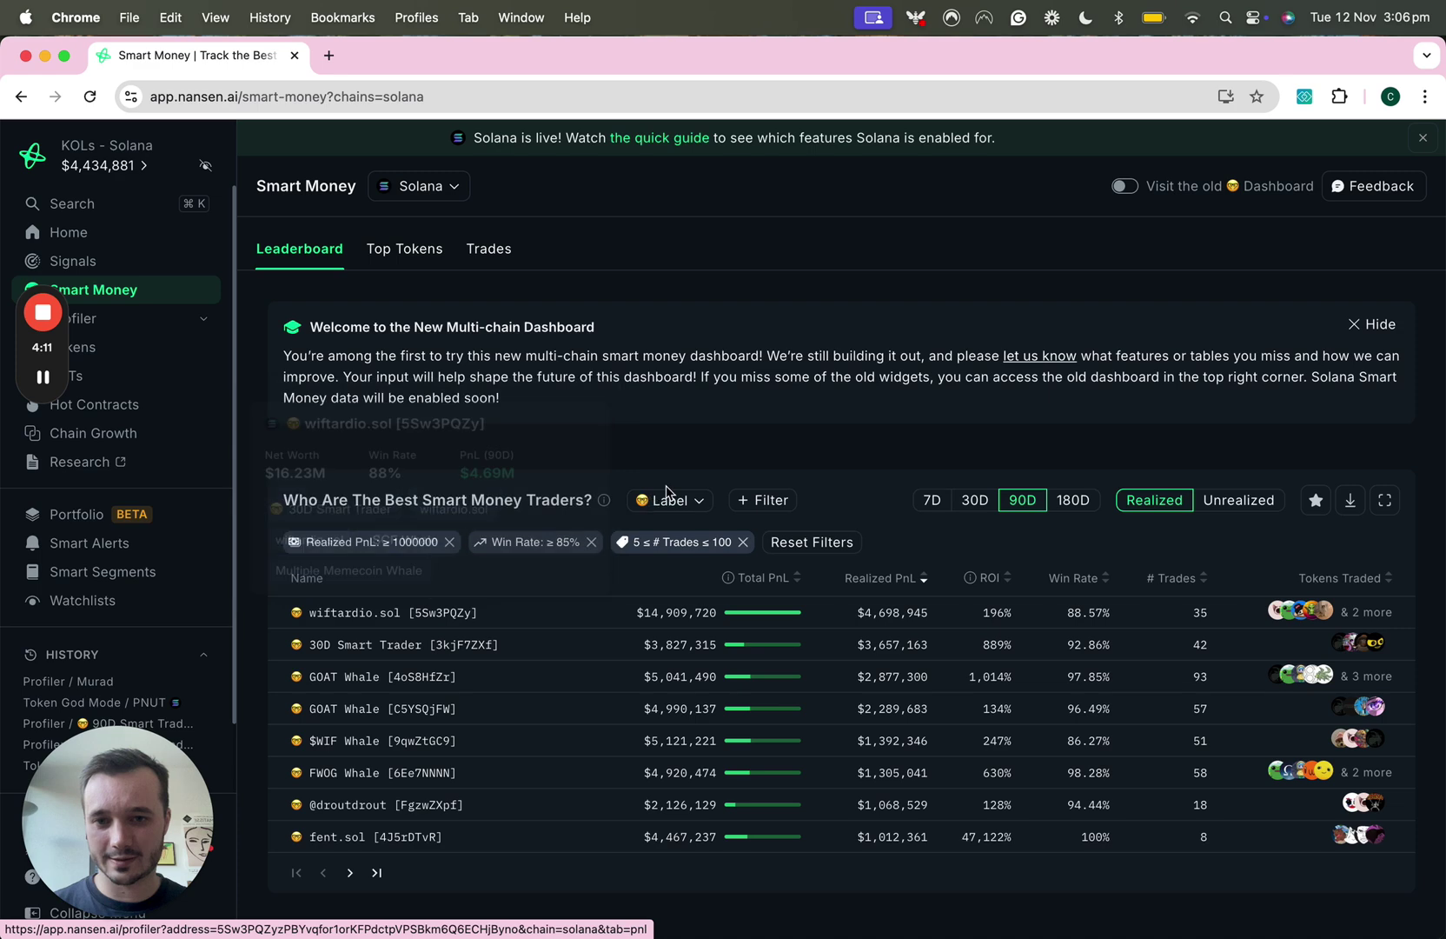
- Switch to the Top Tokens tab, showing Solana tokens ranked by 24H flows
left_click(413, 257)
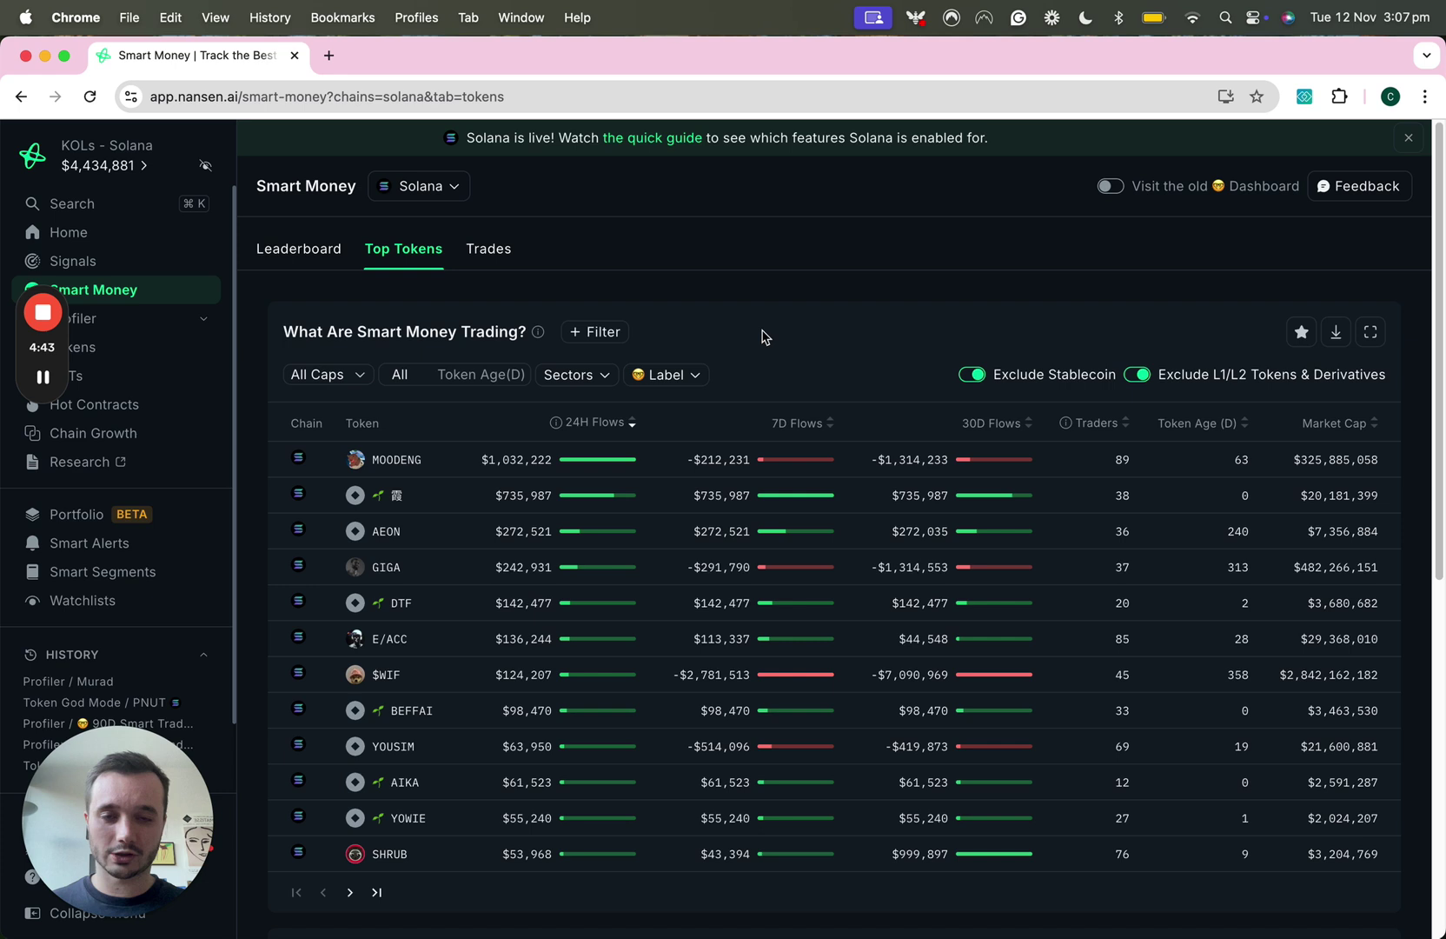
- Filter Top Tokens to the AI and Memecoins sectors
left_click(589, 379)
left_click(613, 485)
scroll(626, 648, "down", 3)
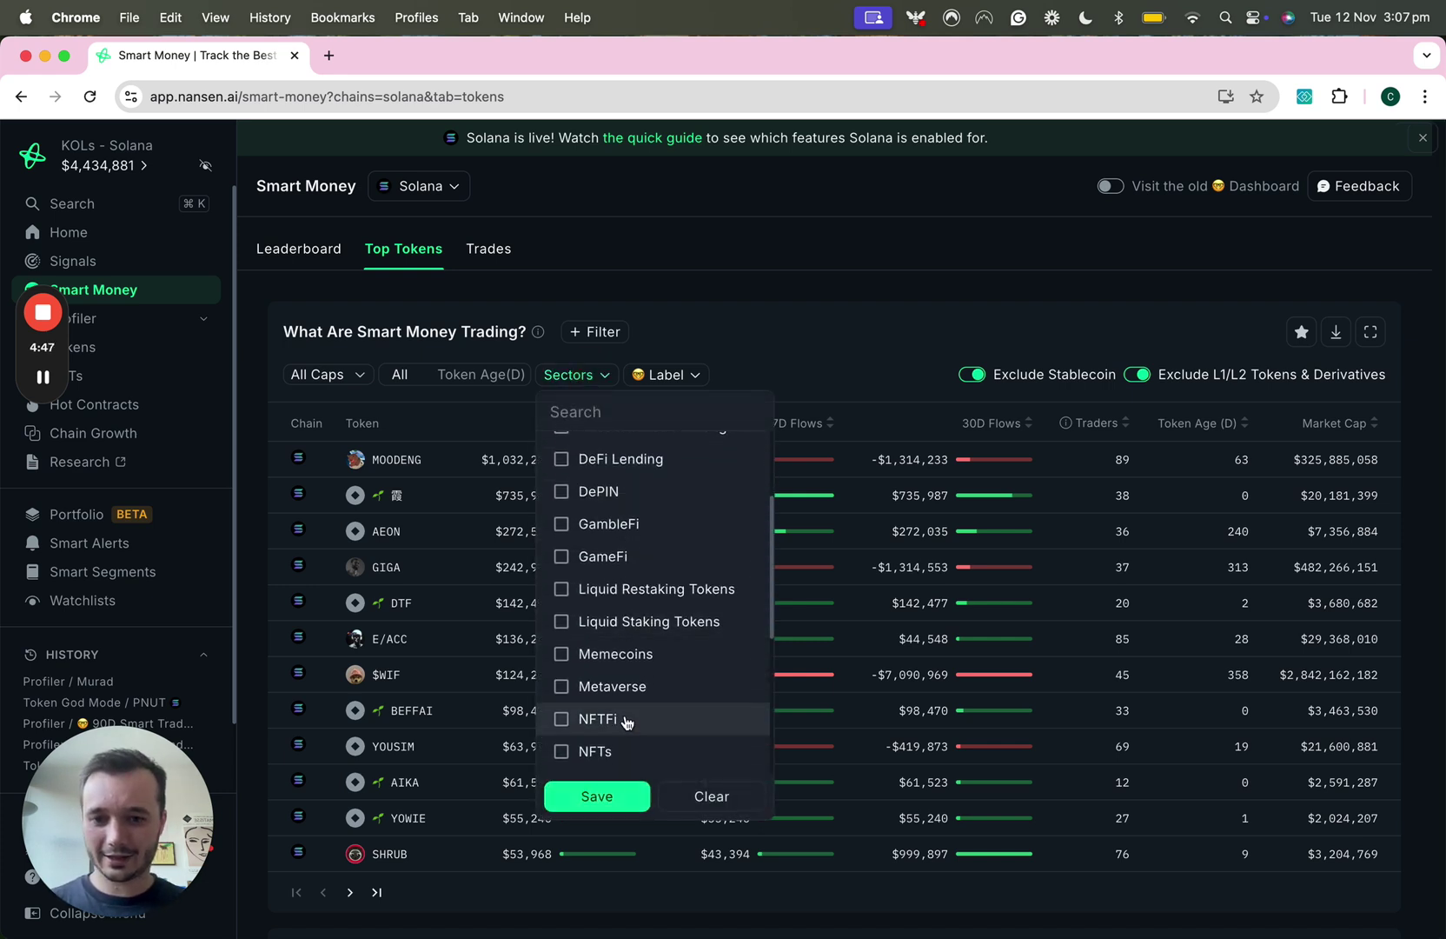
left_click(632, 657)
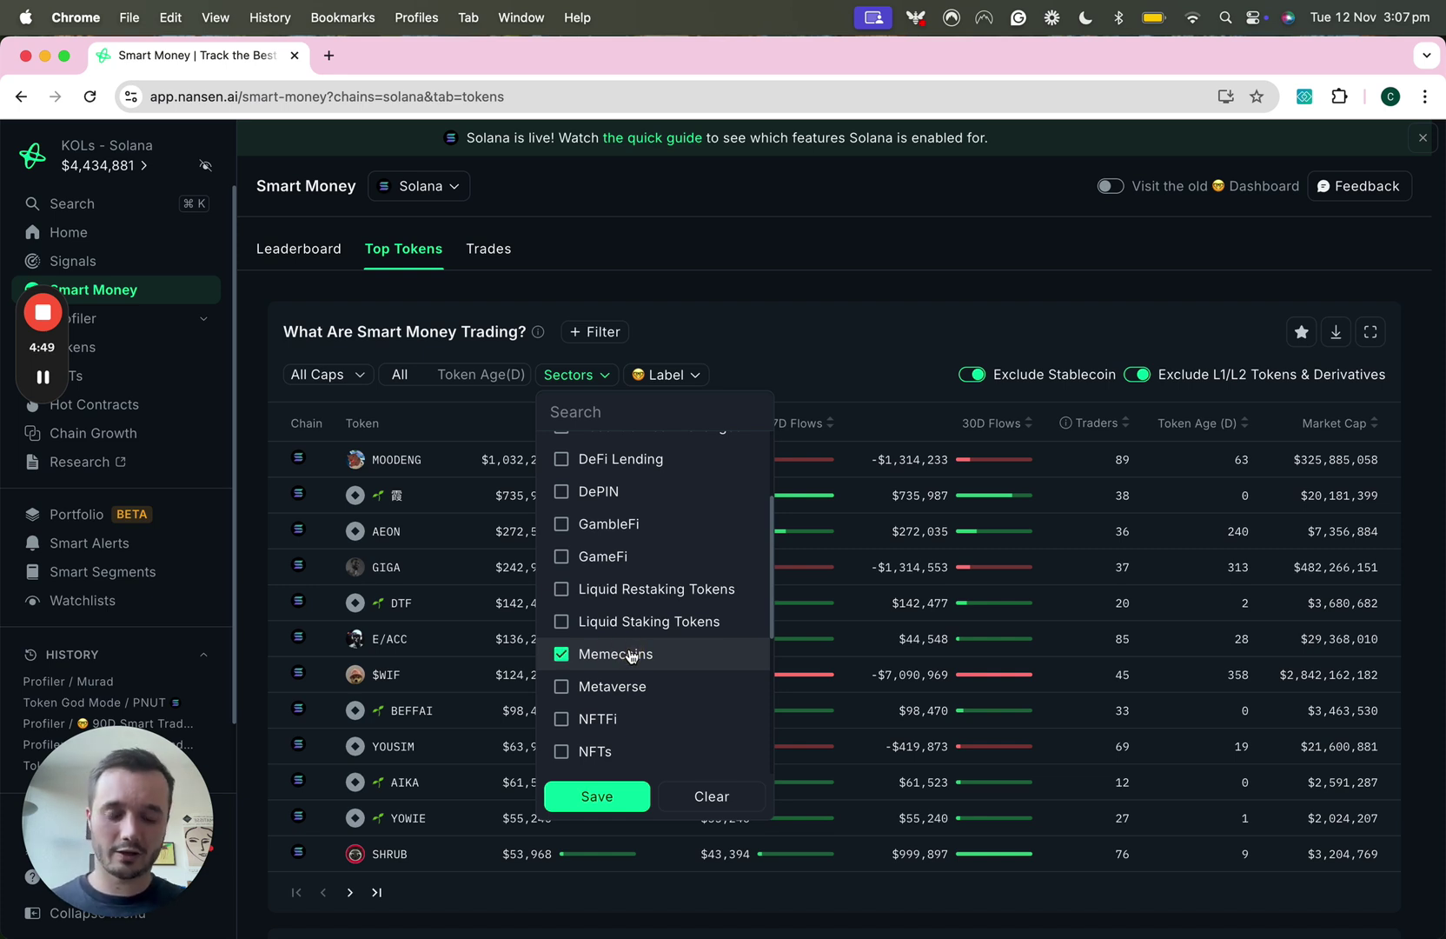
scroll(632, 657, "up", 2)
scroll(632, 657, "down", 1)
scroll(632, 657, "up", 3)
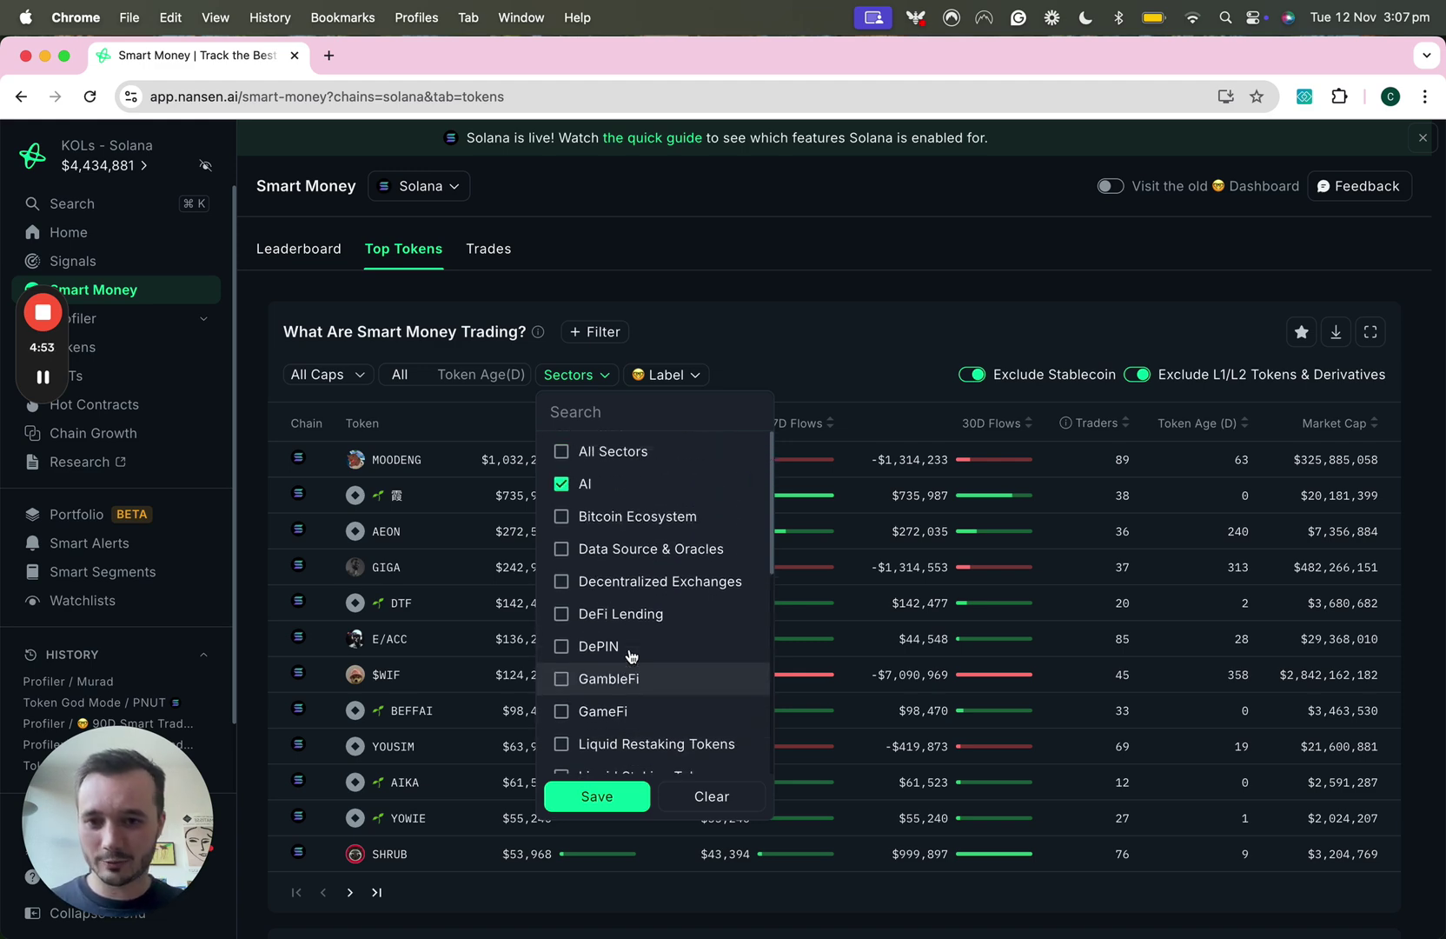
scroll(633, 658, "down", 2)
left_click(598, 797)
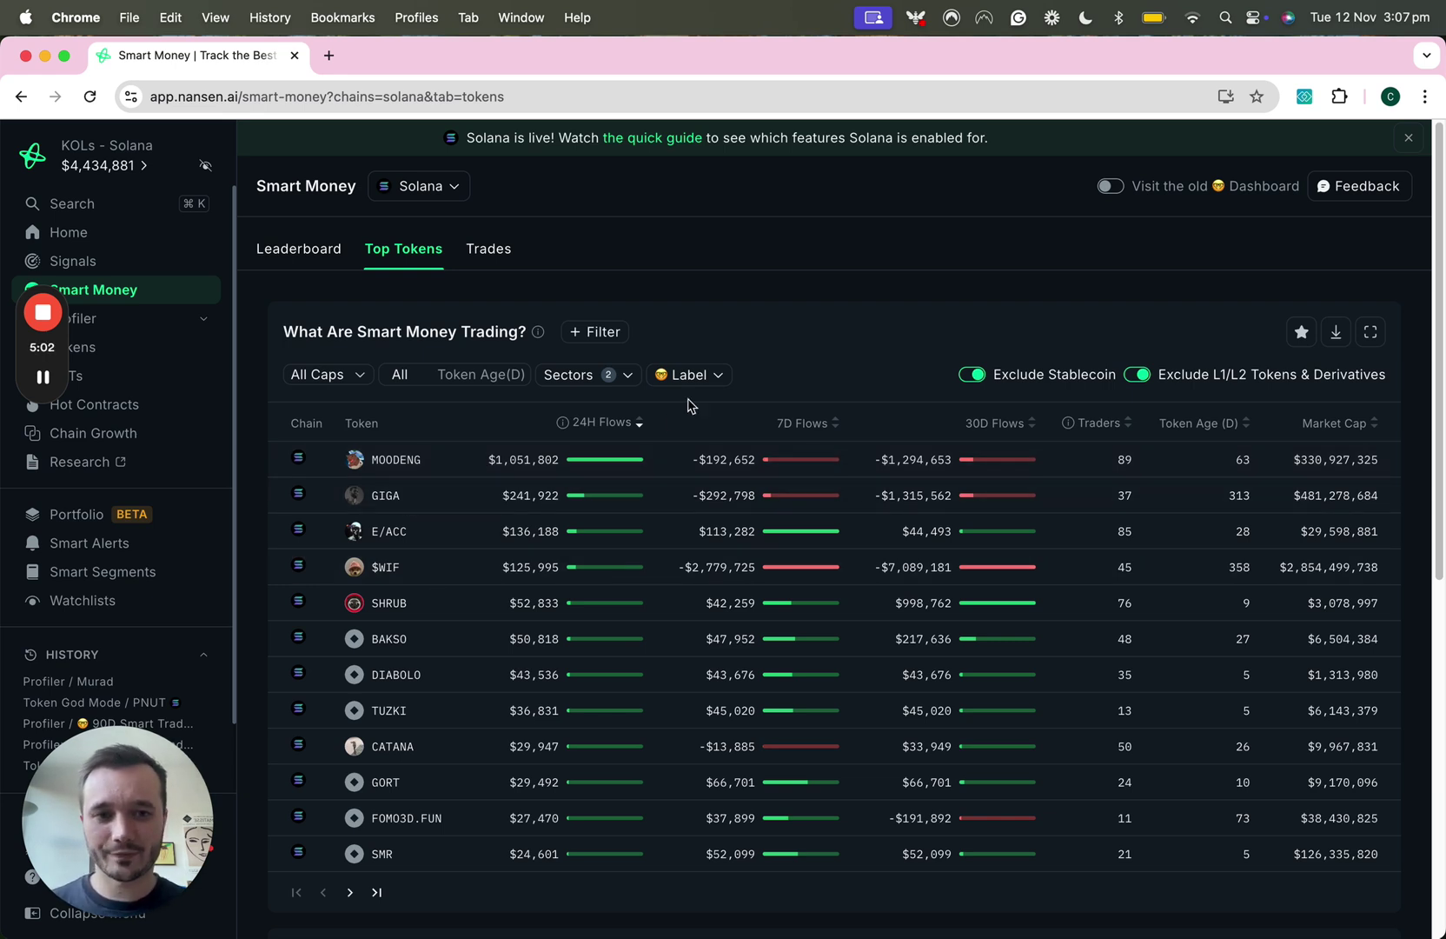
- Look over the extra Filter and Token Age options, leaving Token Age at All
left_click(596, 331)
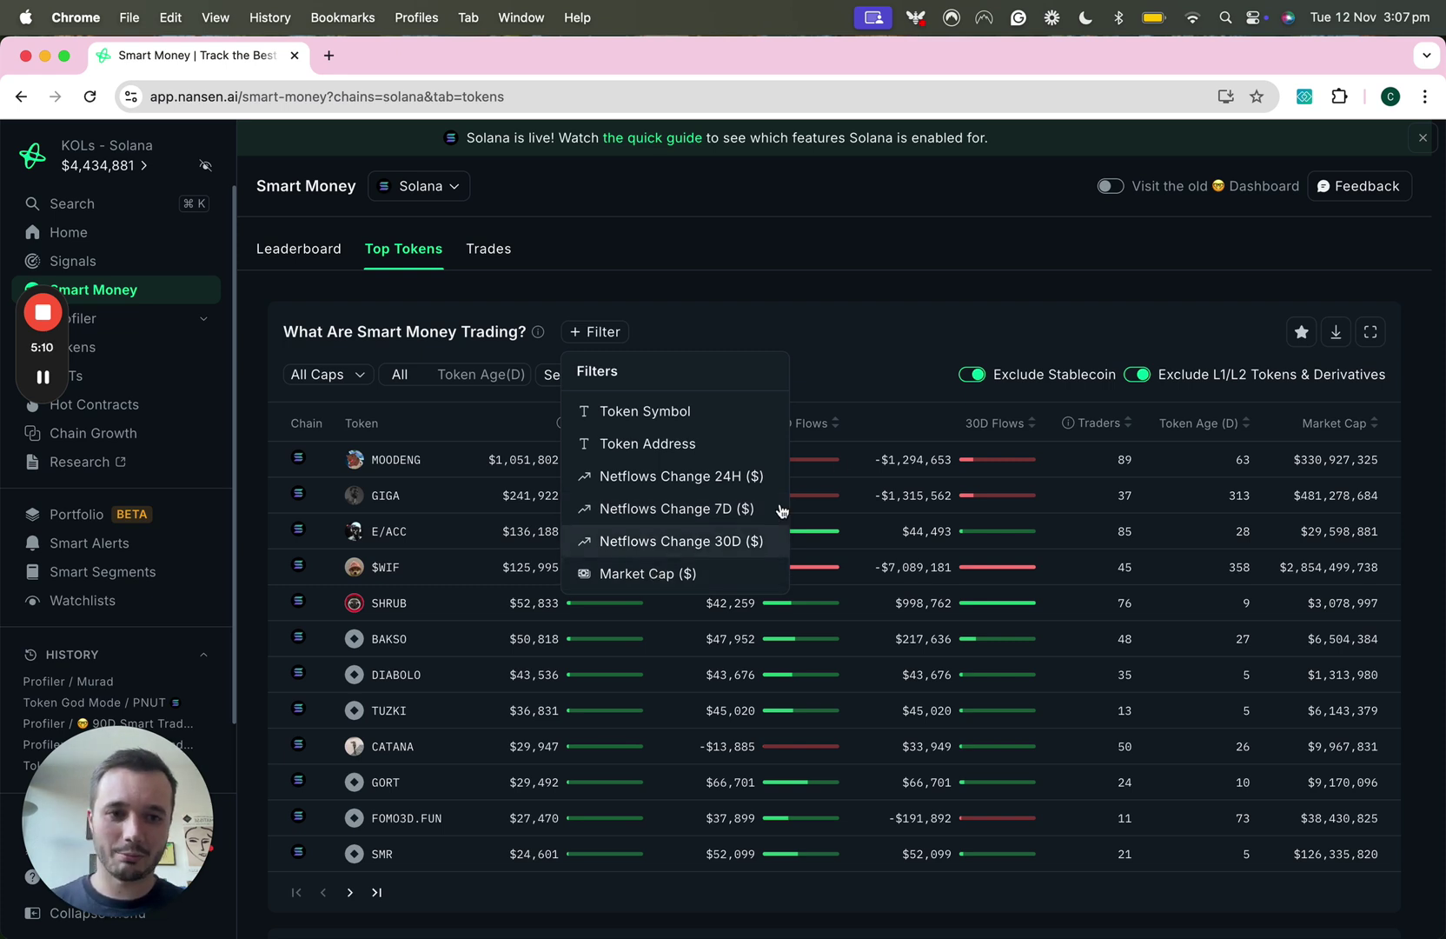
left_click(497, 411)
left_click(423, 375)
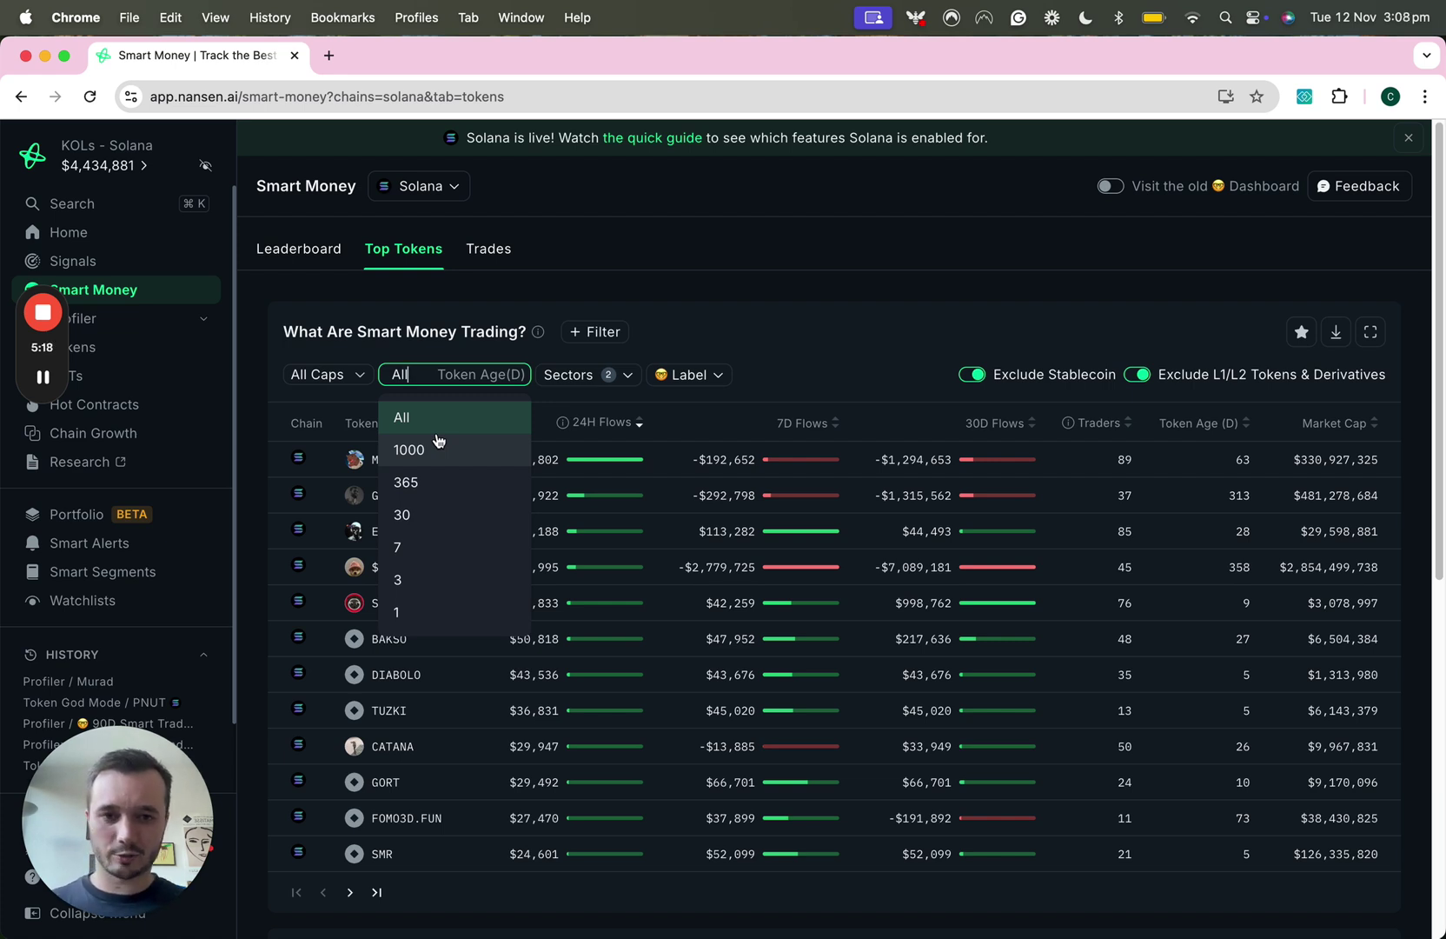
left_click(678, 320)
- Switch to the Trades tab and scroll through the live Solana DEX trades
left_click(469, 248)
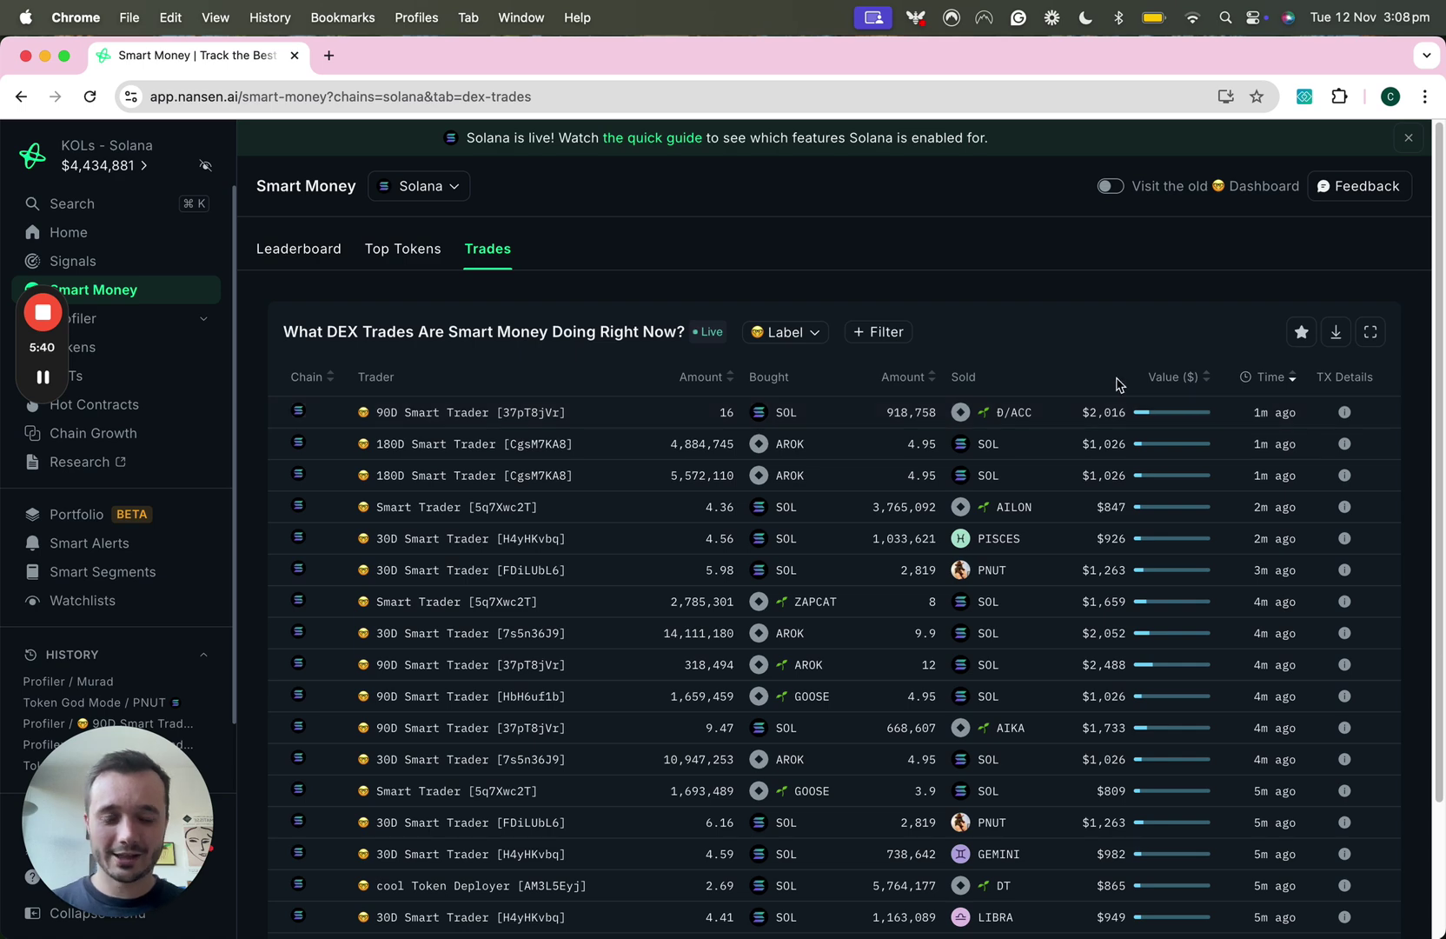
scroll(1062, 402, "down", 1)
scroll(1062, 403, "down", 2)
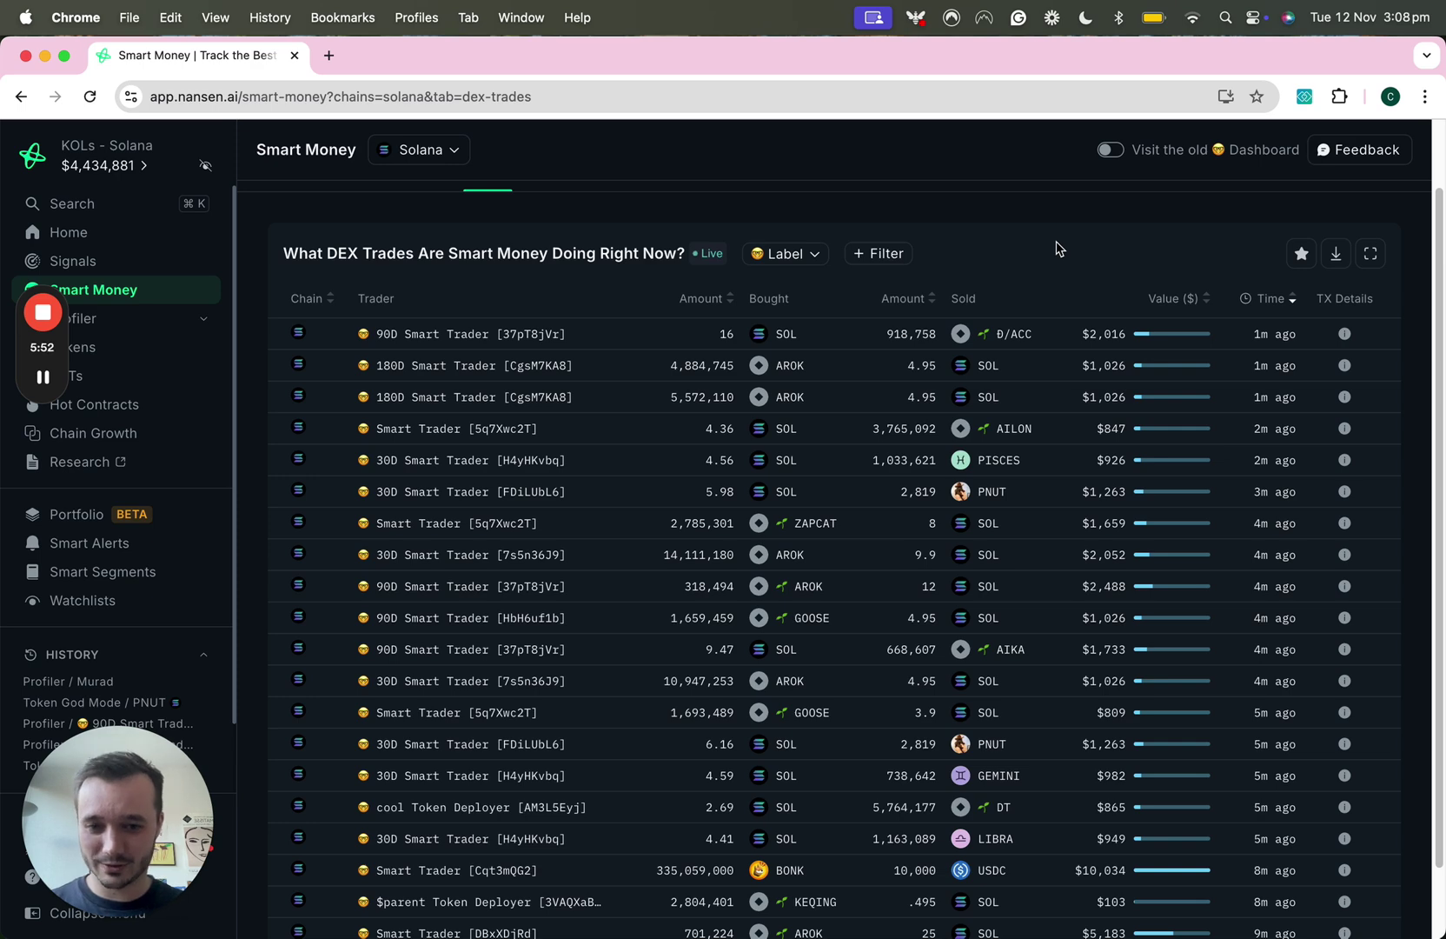
- Add a Value ($) filter with a minimum of 5000 to the DEX trades
left_click(879, 253)
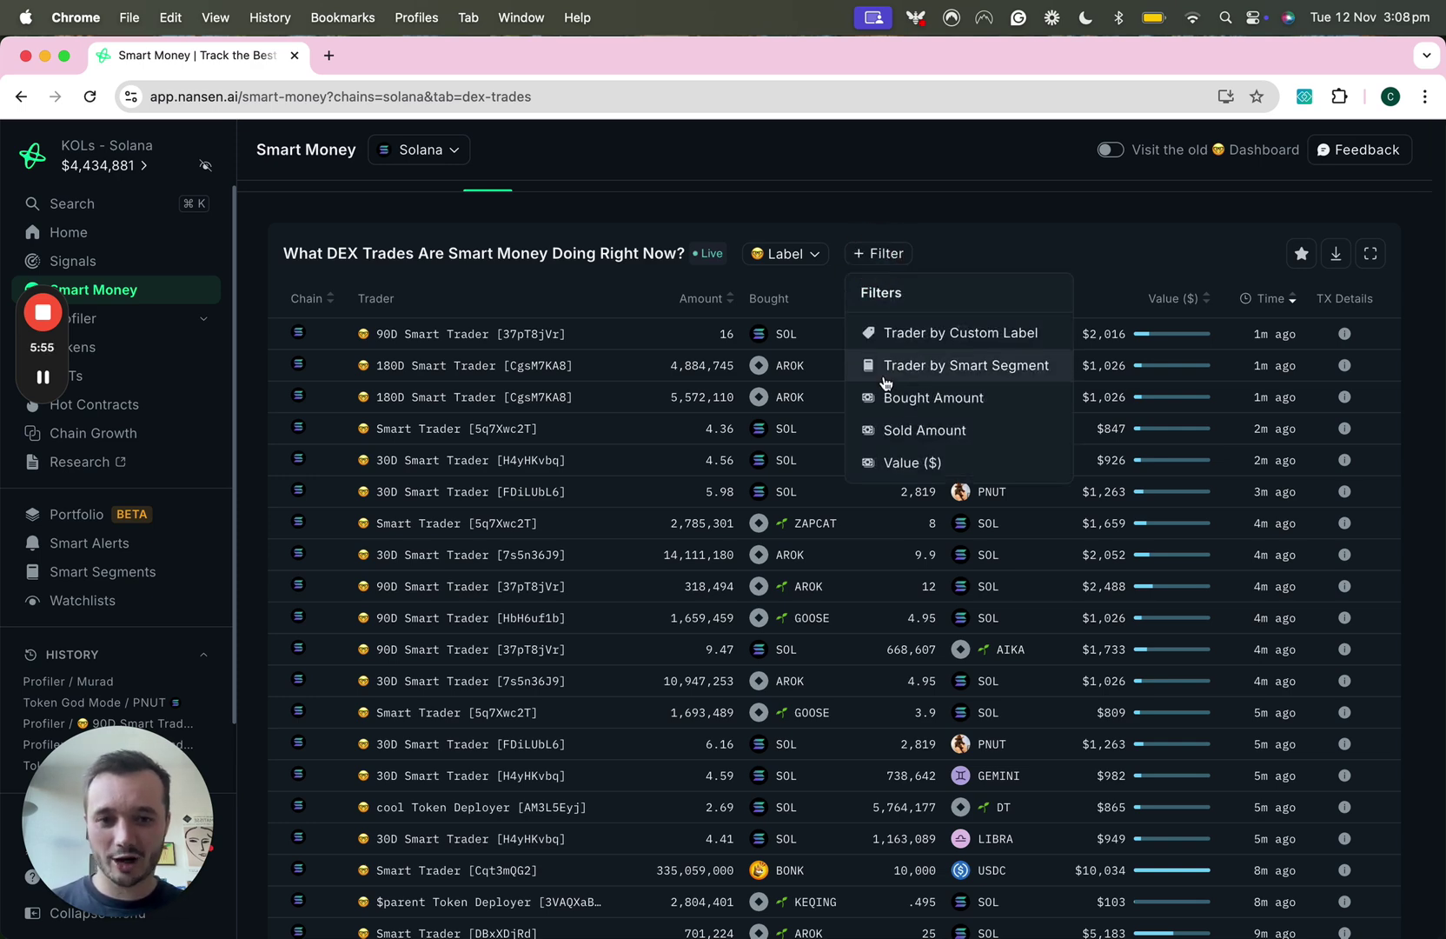
left_click(923, 464)
left_click(919, 339)
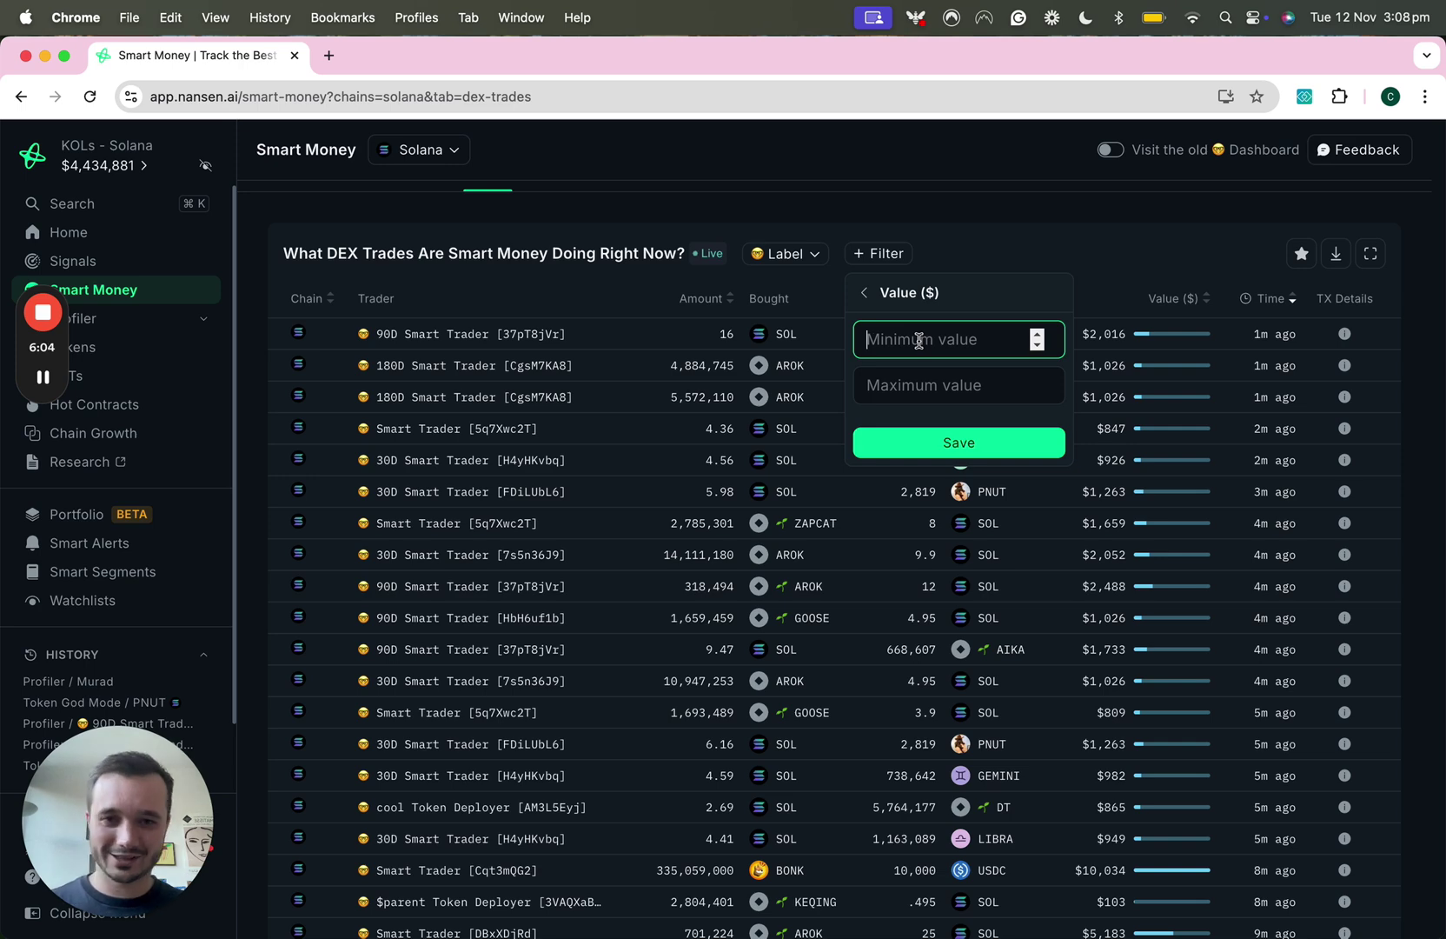
type("5000")
left_click(985, 443)
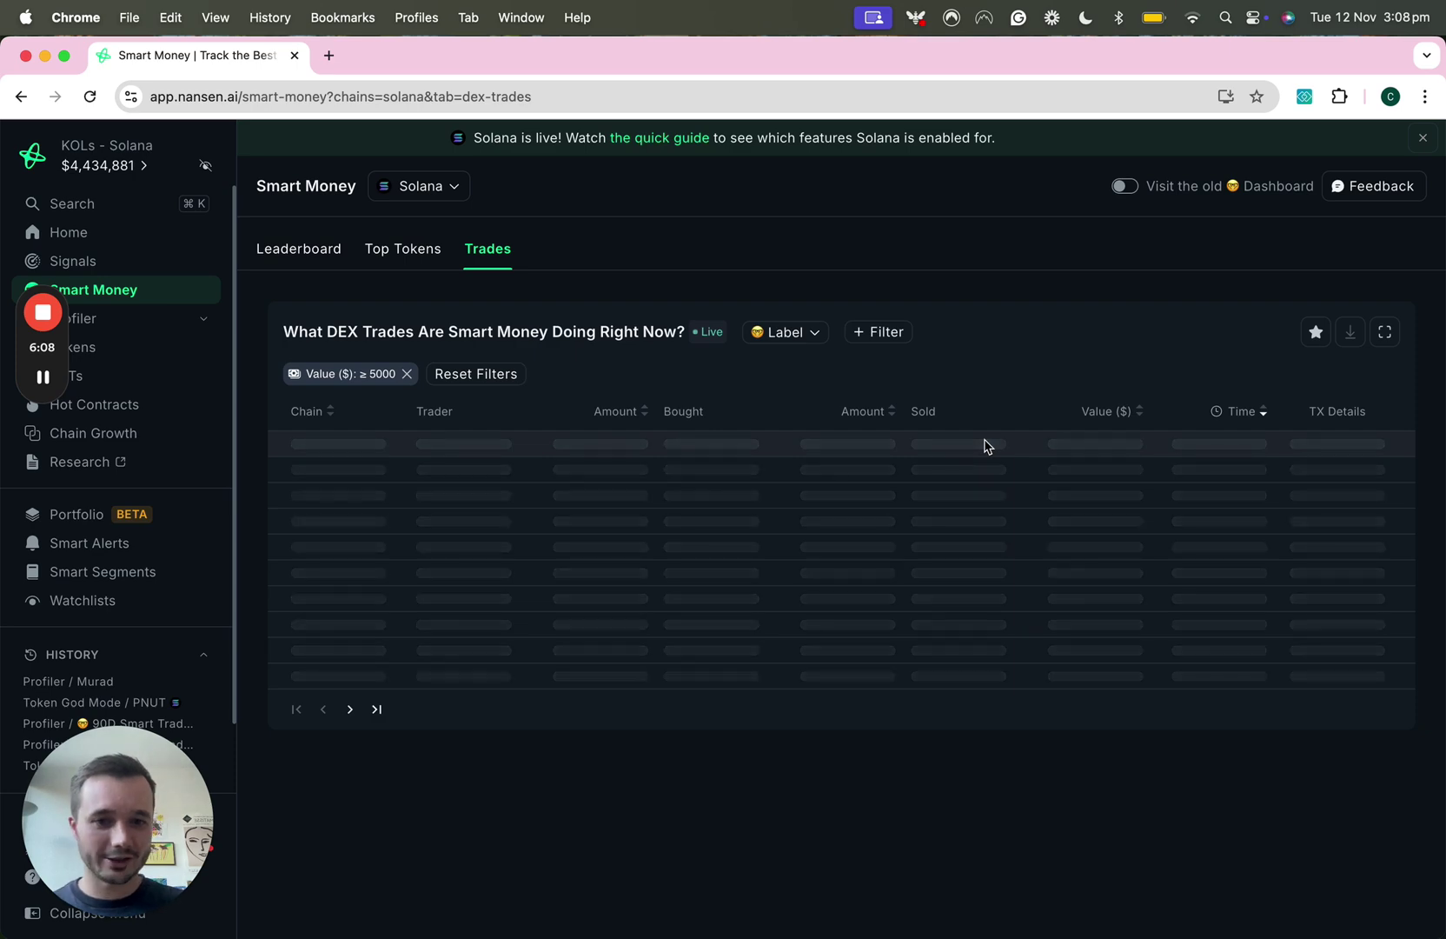
scroll(828, 429, "down", 2)
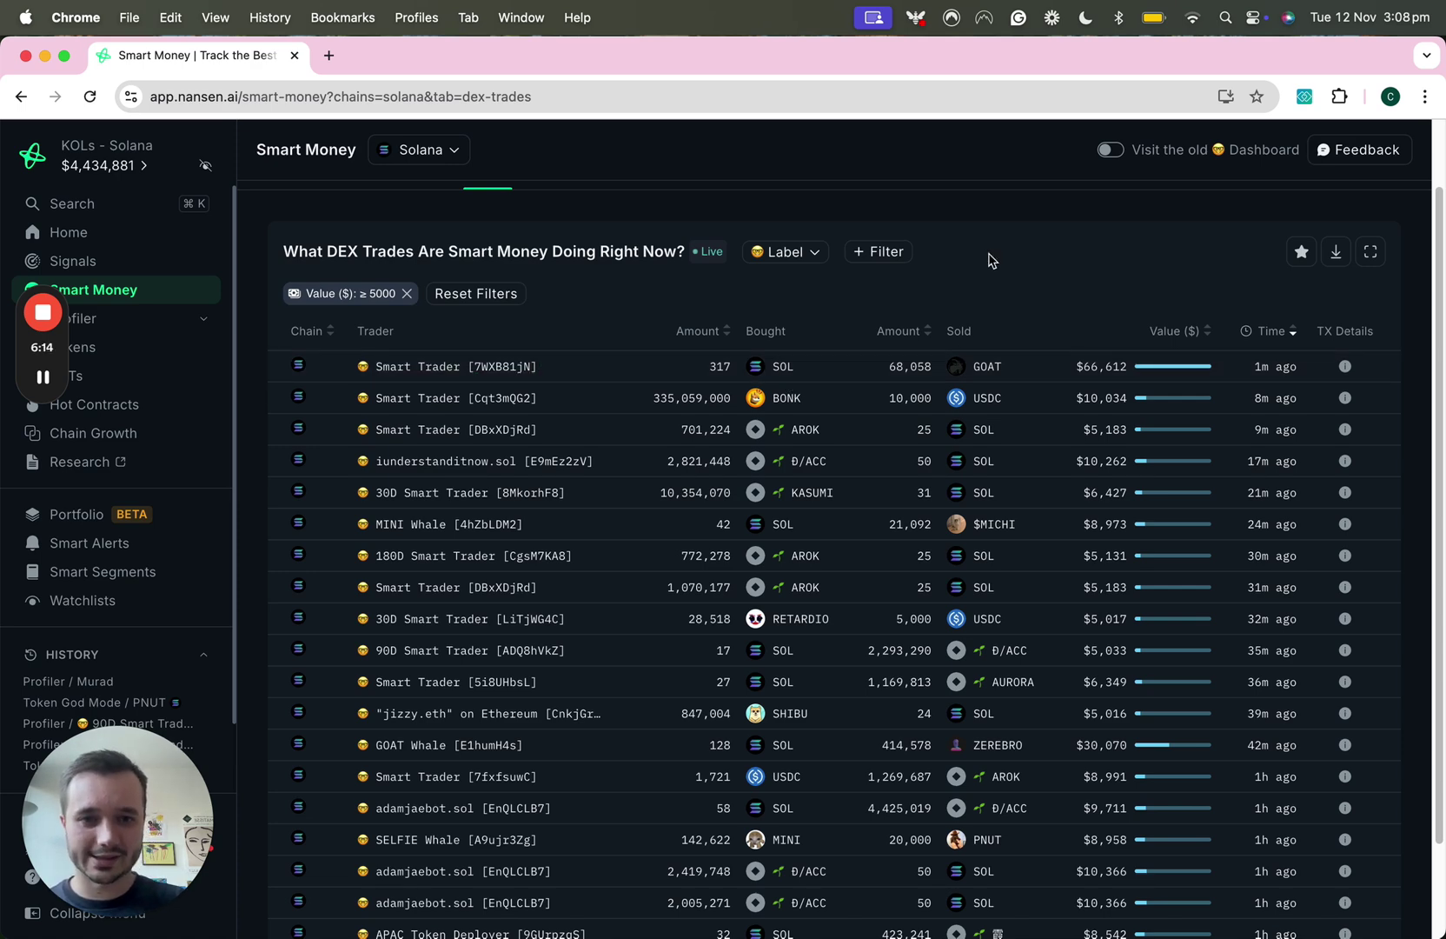
scroll(991, 260, "down", 1)
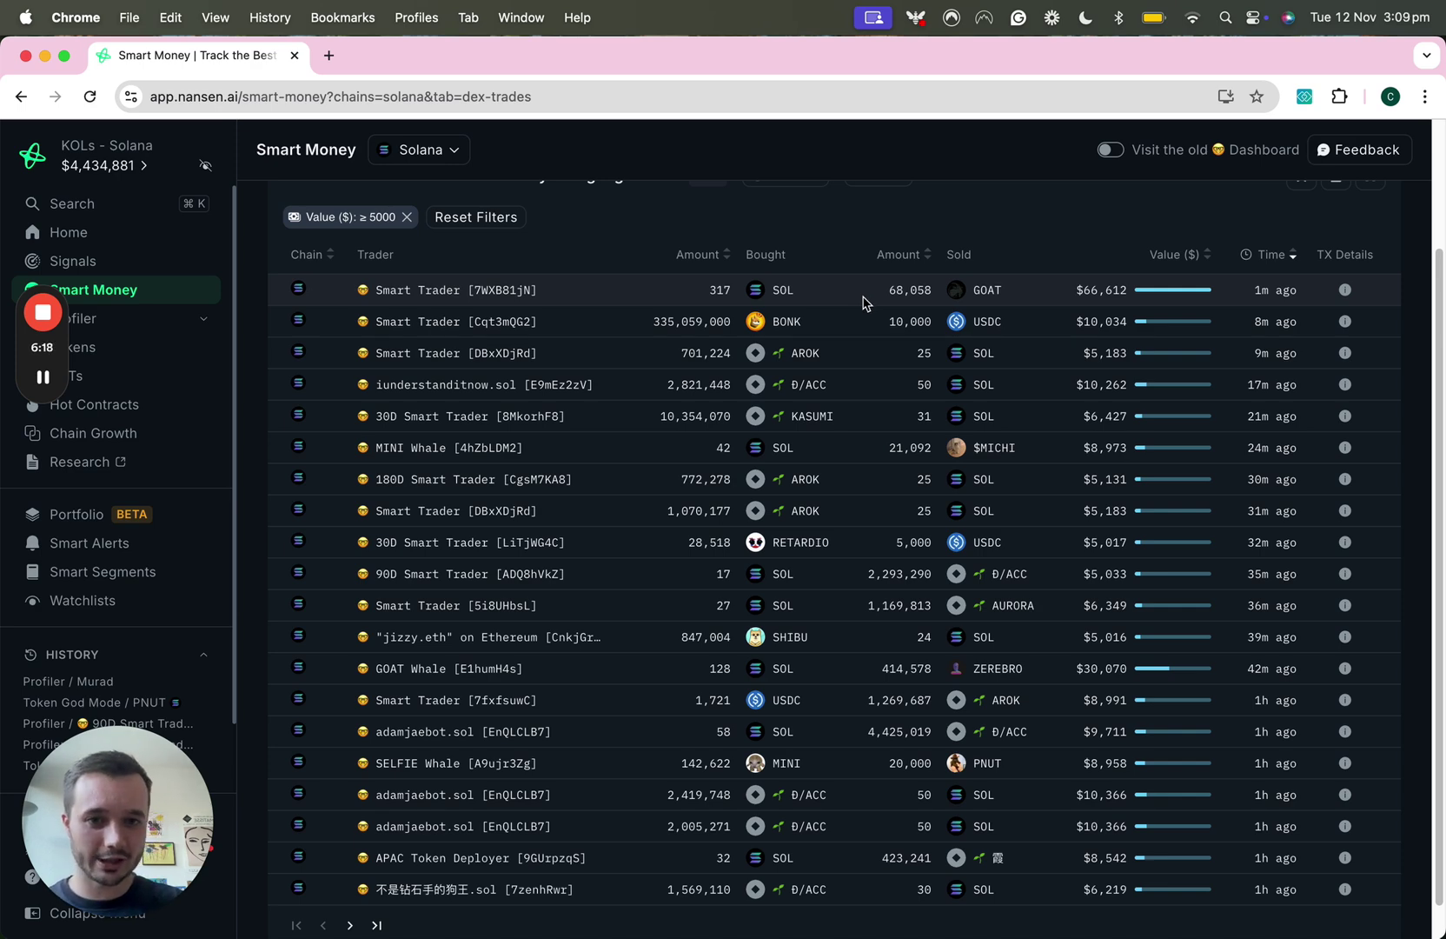
mouse_move(808, 358)
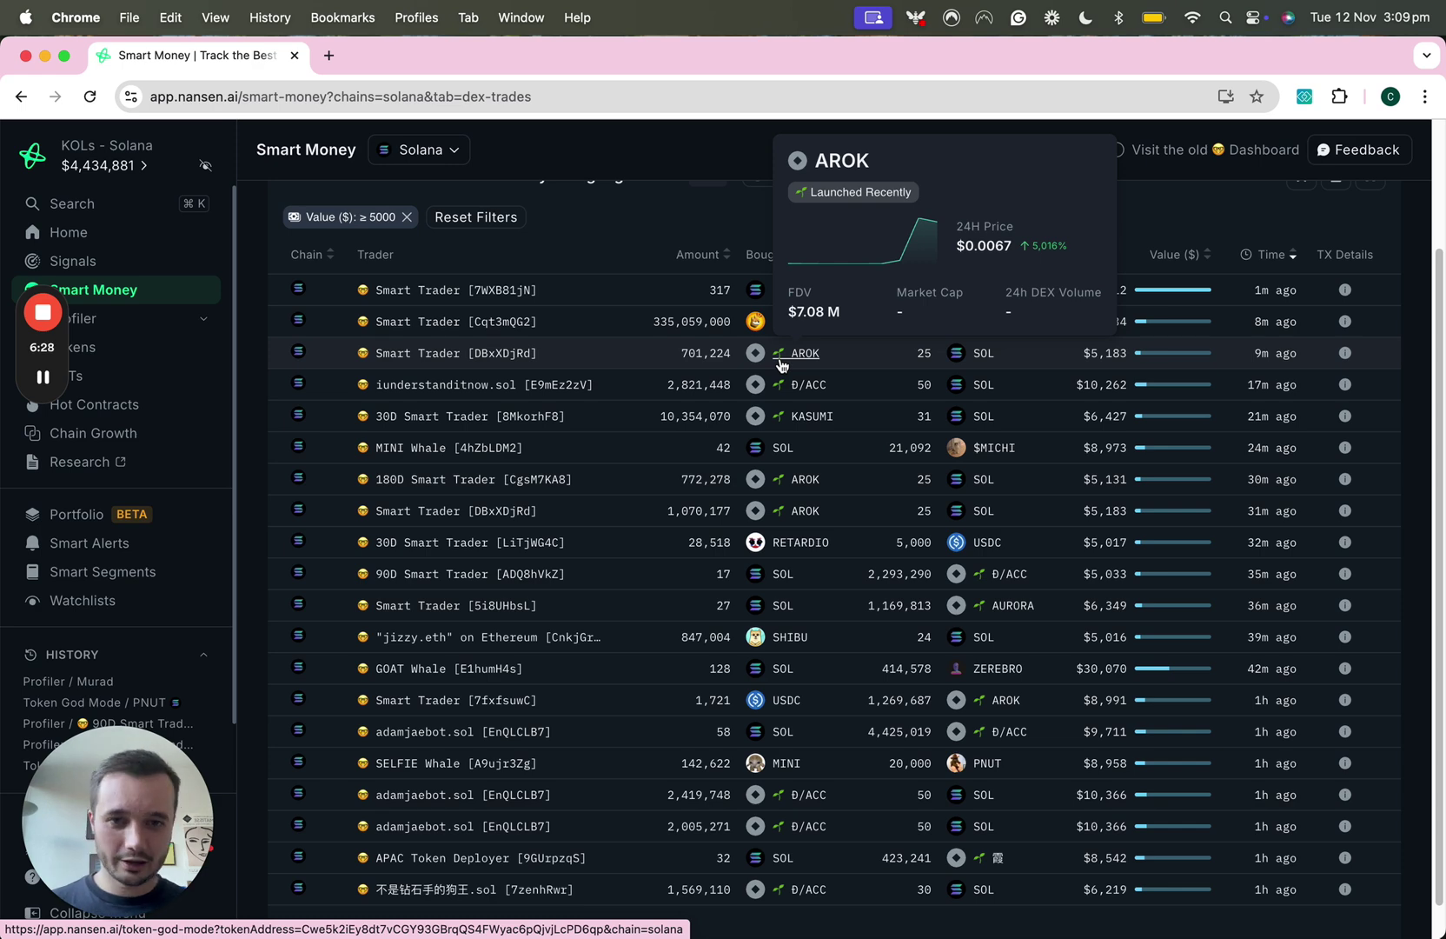
mouse_move(793, 393)
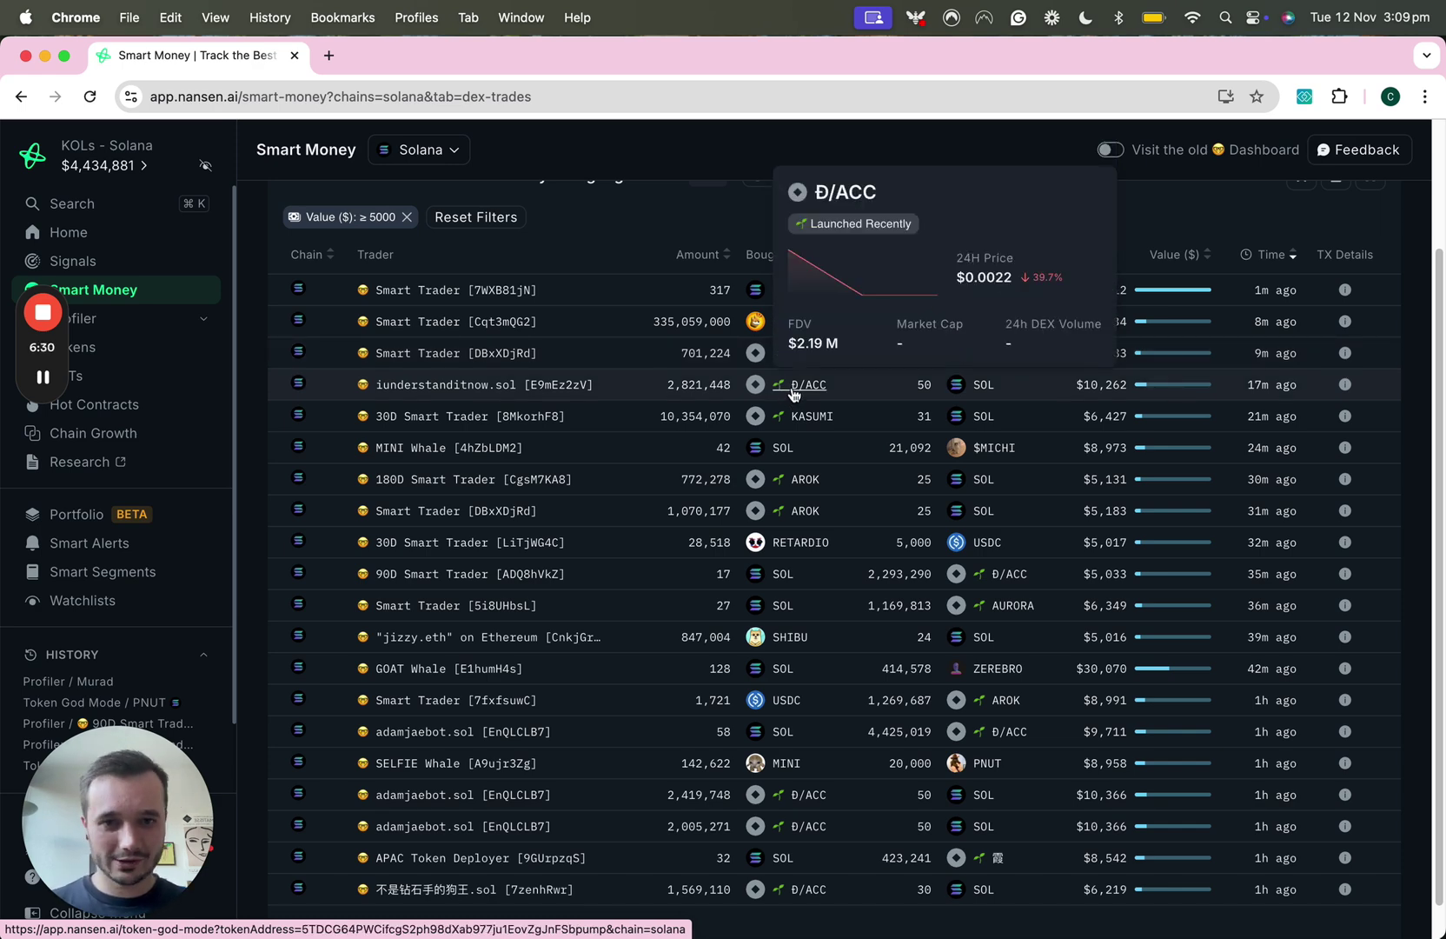
mouse_move(807, 420)
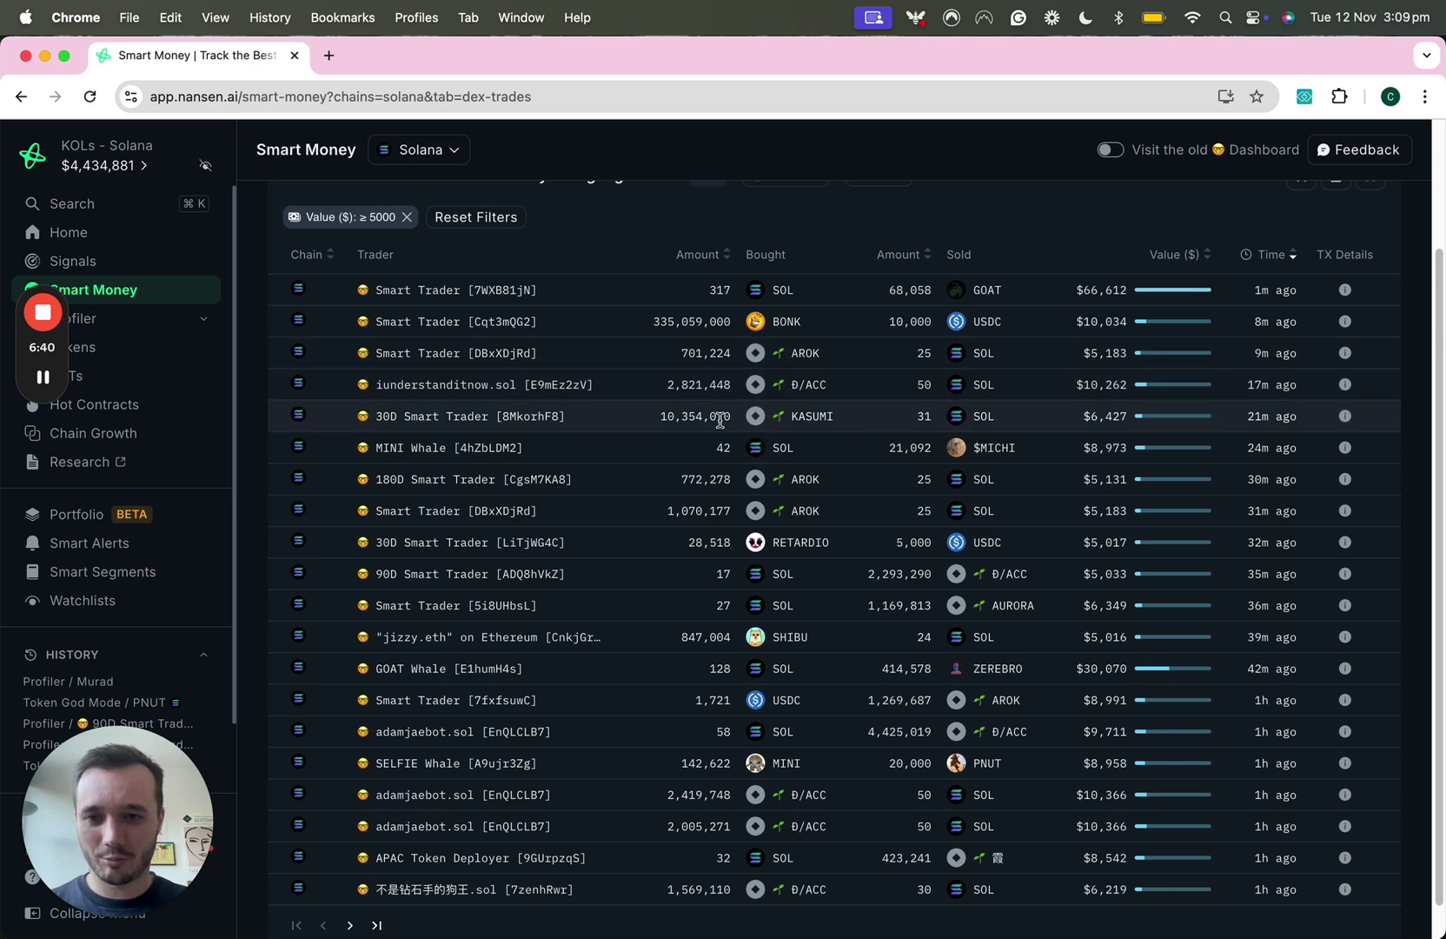
mouse_move(508, 363)
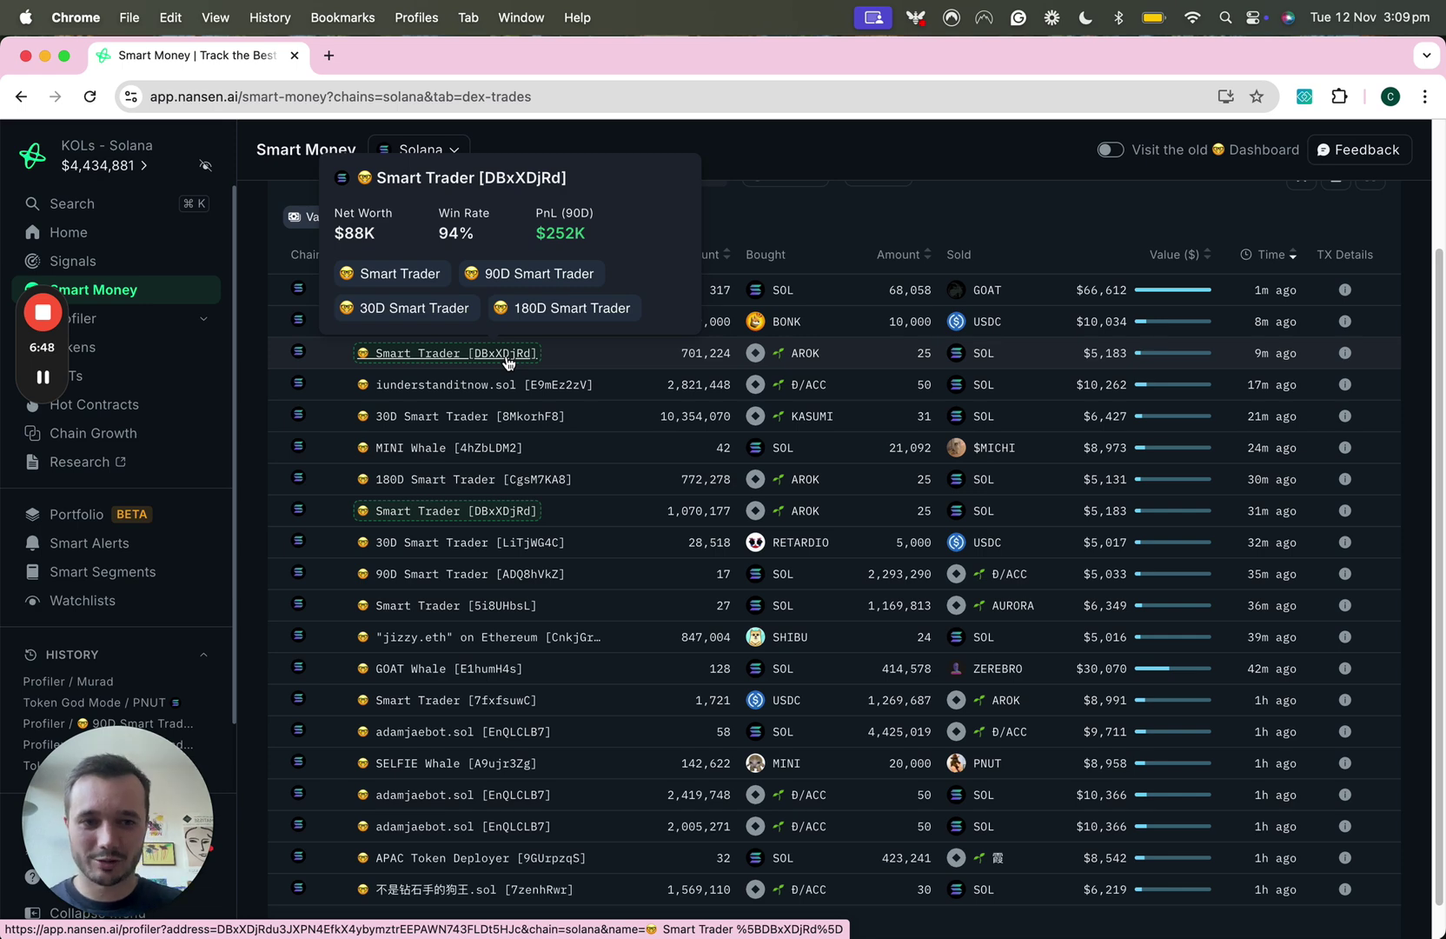
mouse_move(809, 360)
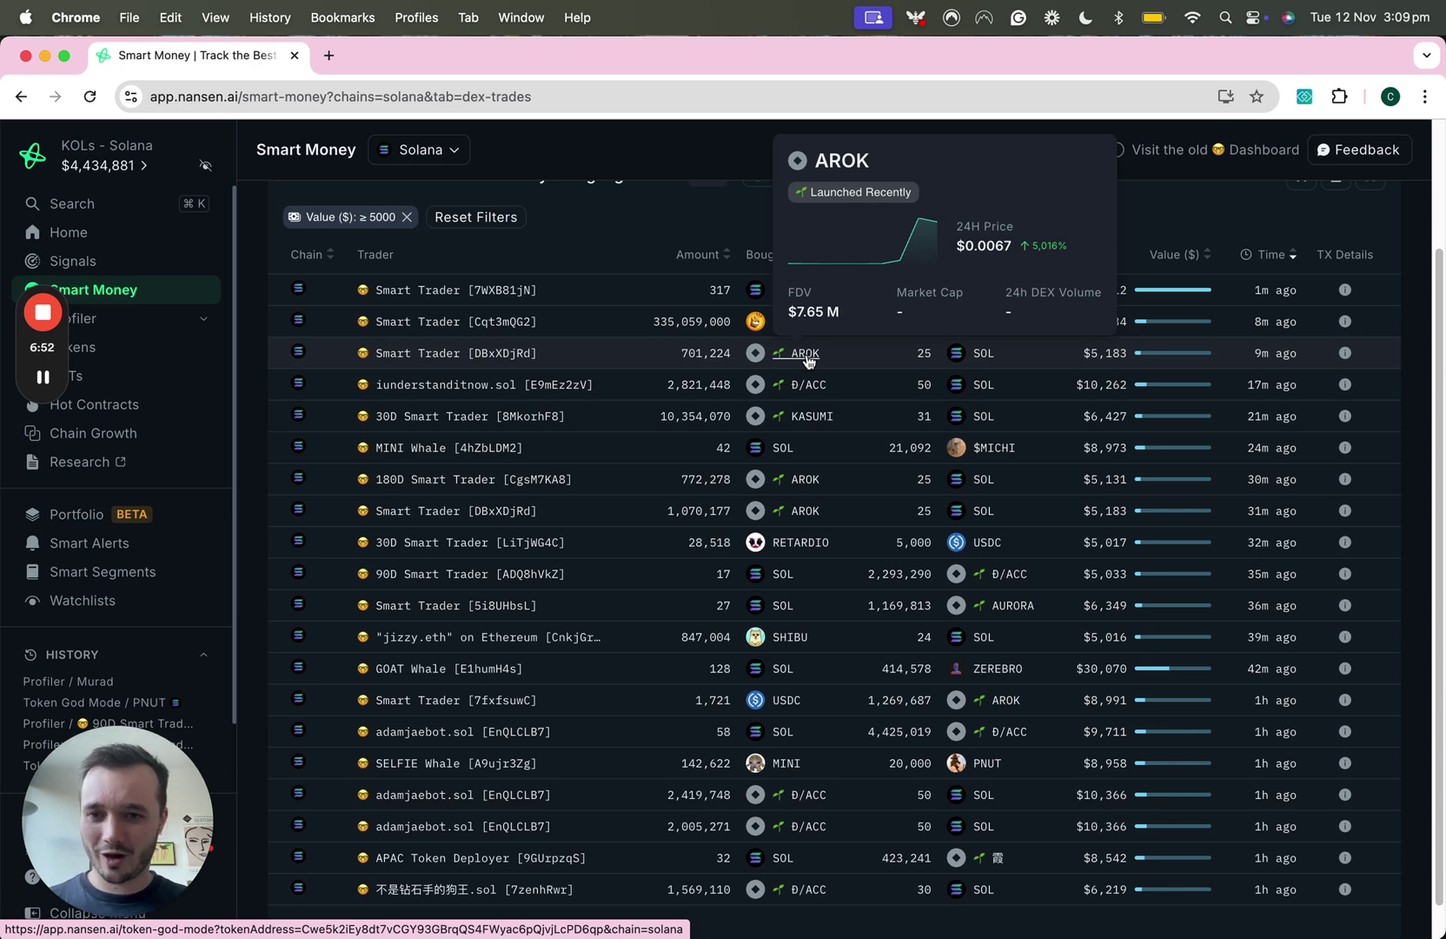
mouse_move(566, 359)
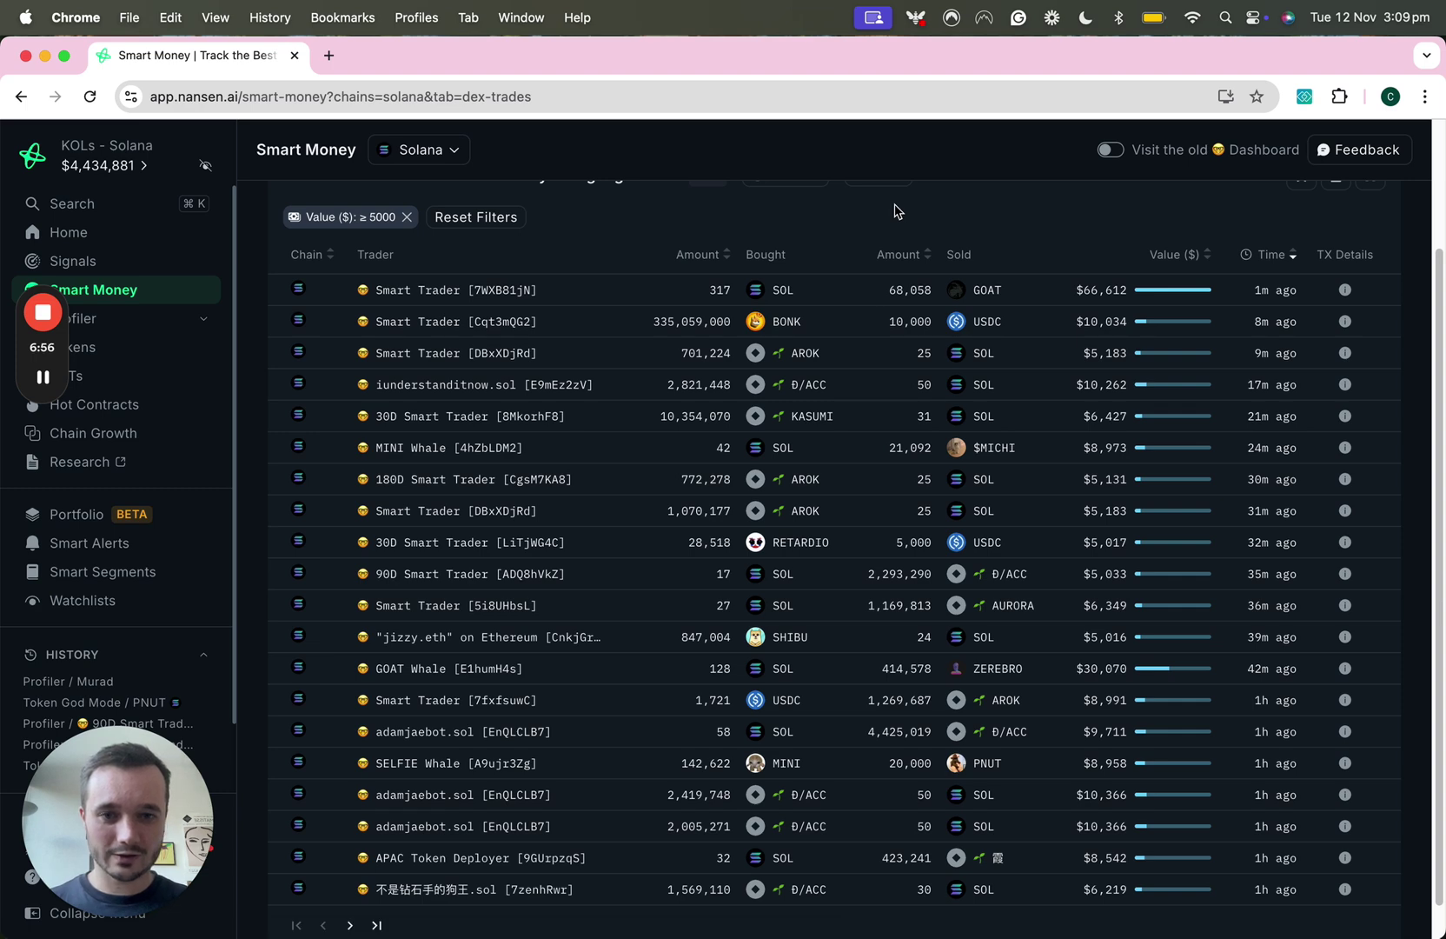
scroll(895, 211, "up", 3)
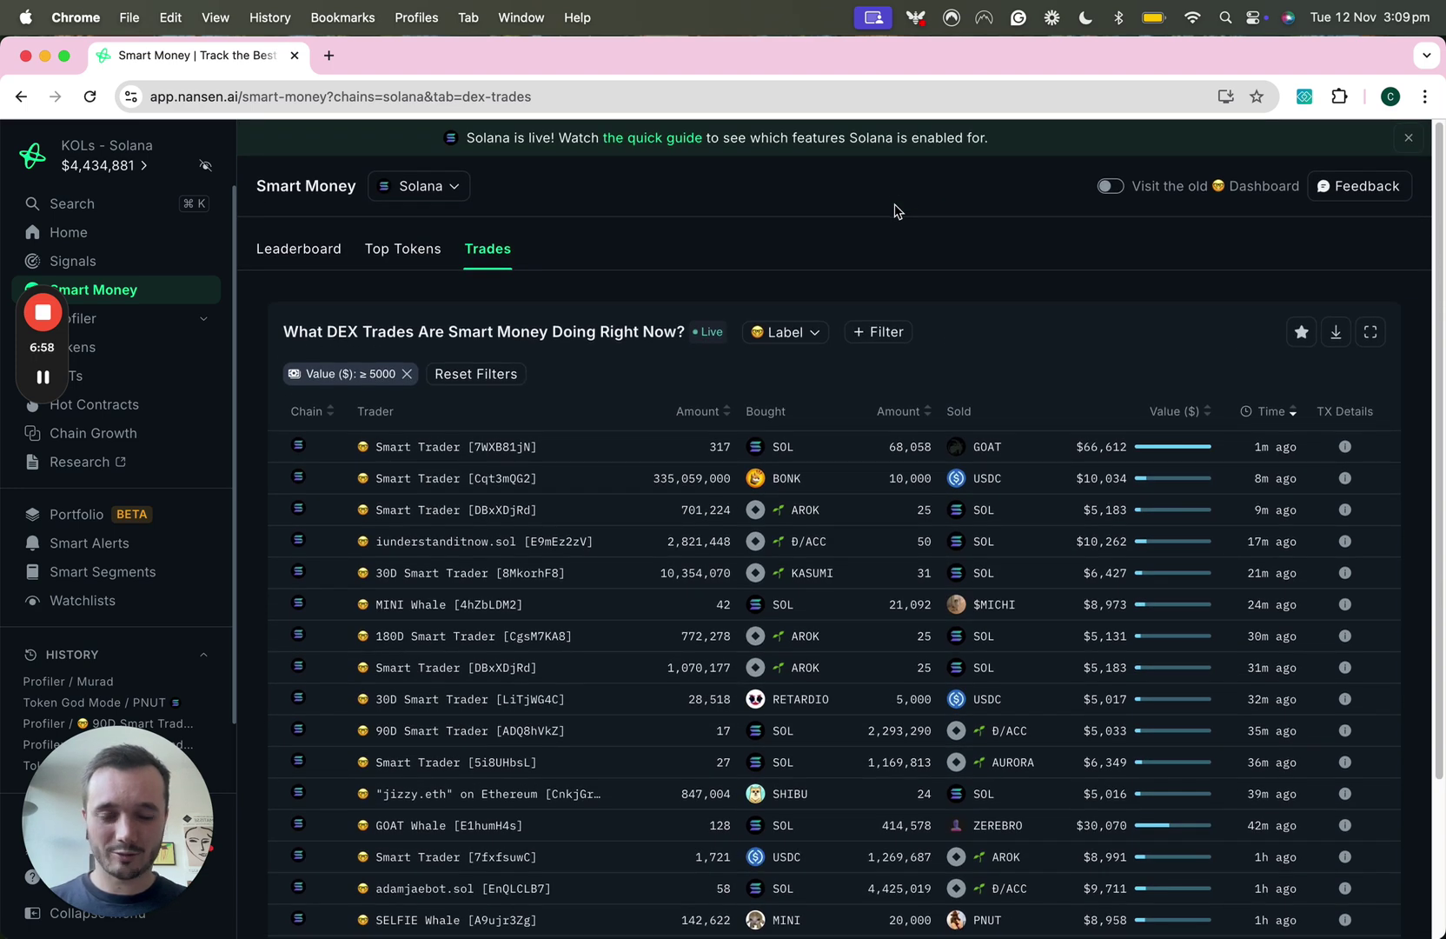